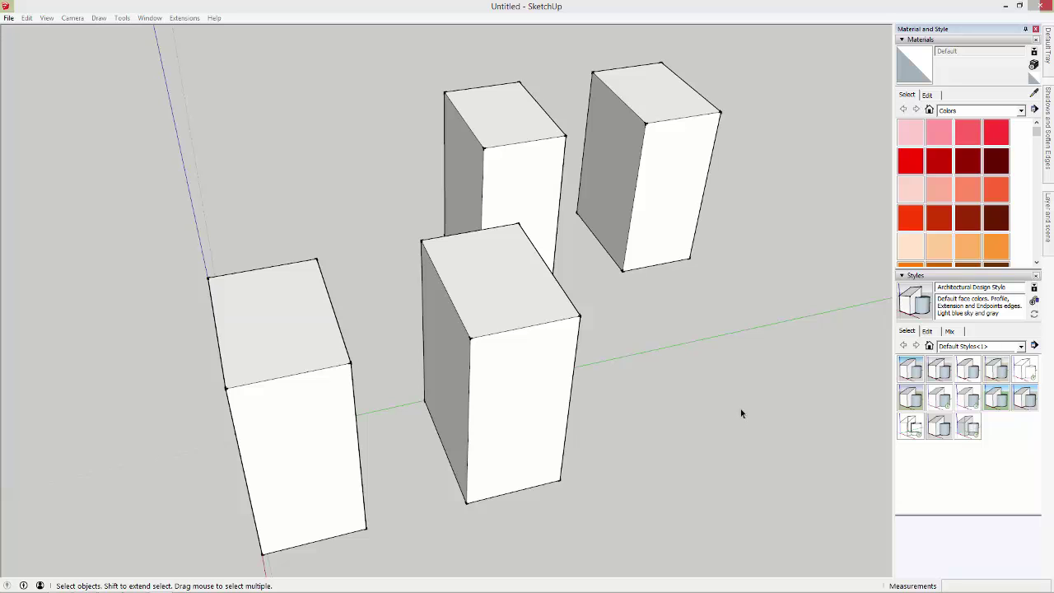
Launch the Thea Render window from the Thea for SketchUp toolbar for the four-box model.
click(861, 55)
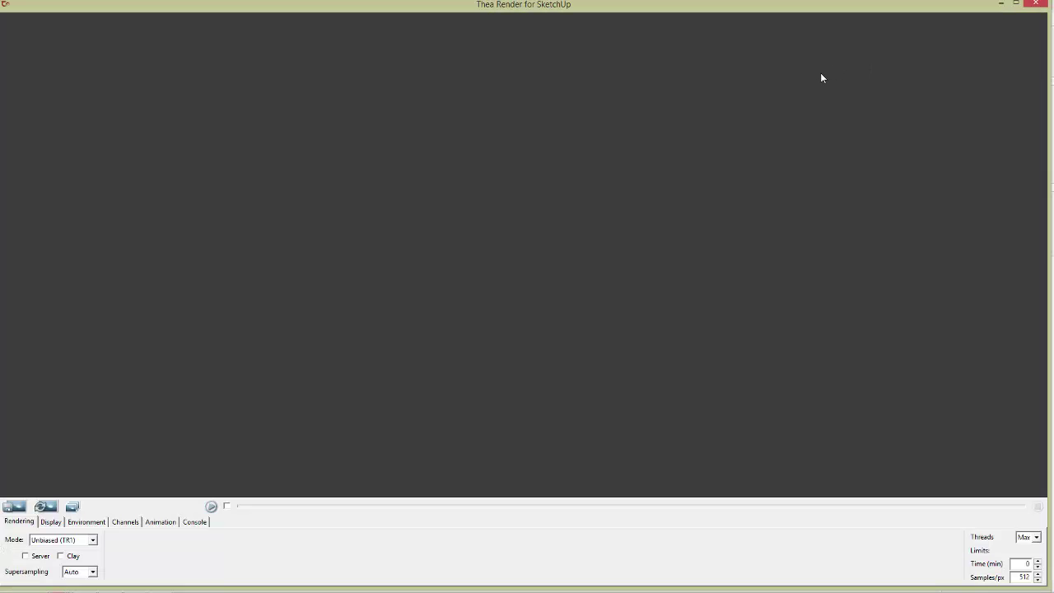
click(1035, 4)
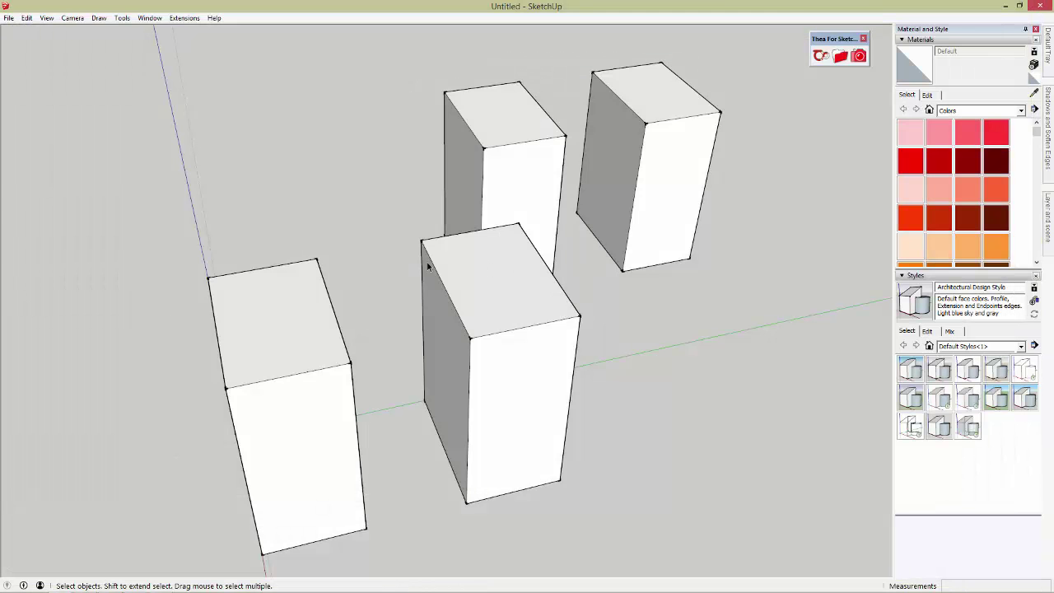
drag(709, 163, 183, 414)
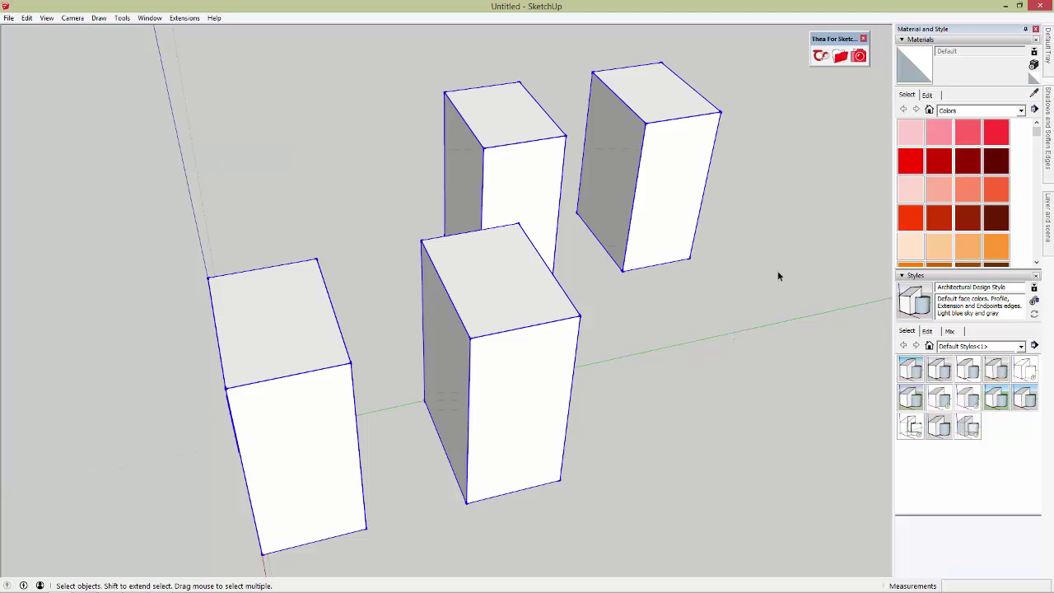
click(778, 274)
click(859, 57)
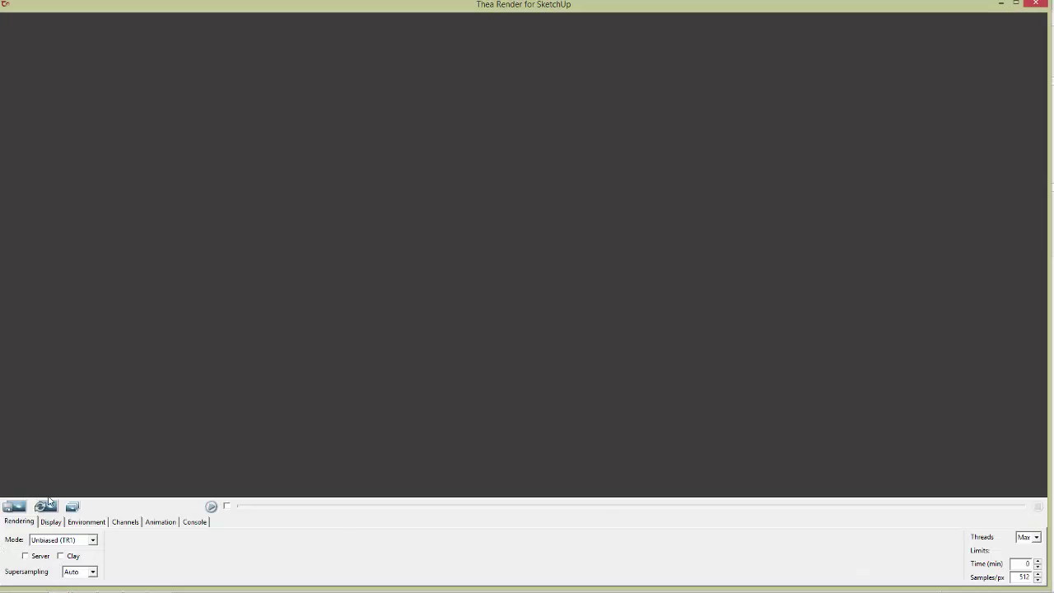
Enable the Normals, Depth, Alpha, Material Id, Object Id, Position, Mask and UV channels.
click(61, 540)
click(125, 521)
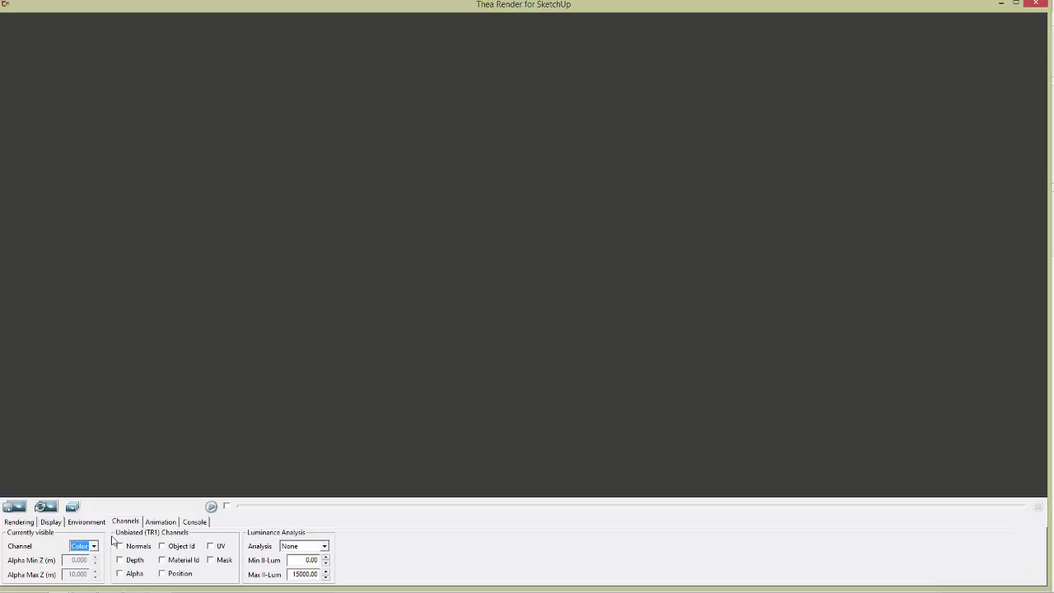
click(123, 547)
click(125, 560)
click(128, 574)
click(176, 561)
click(178, 548)
click(175, 574)
click(224, 563)
click(219, 550)
Set the render mode to IR-Presto (MC) and start rendering the four boxes.
click(18, 521)
click(64, 540)
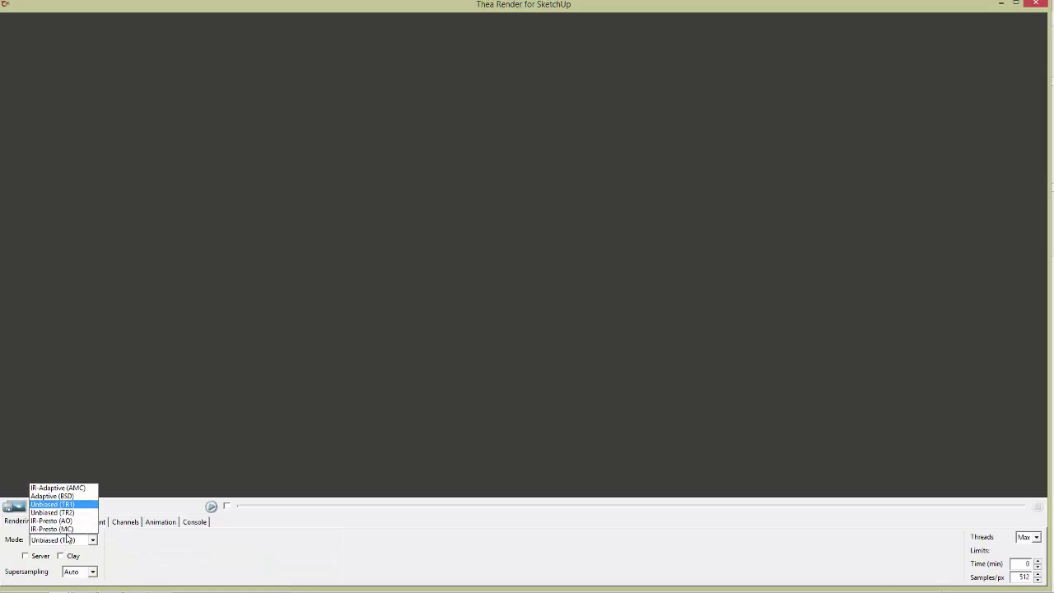
click(65, 503)
click(211, 506)
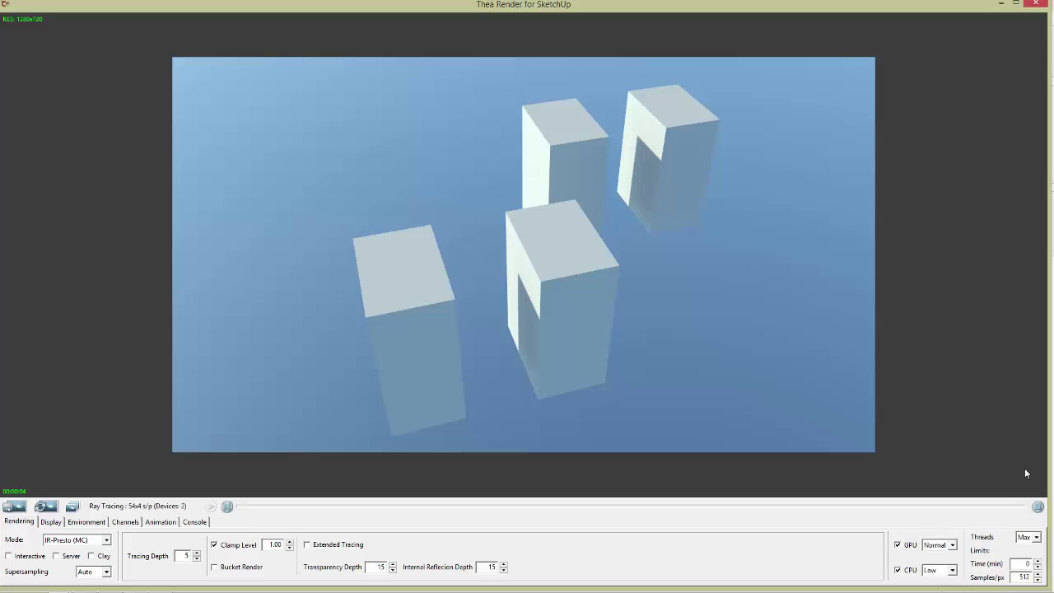
Preview the Object Id channel of the finished render.
click(95, 522)
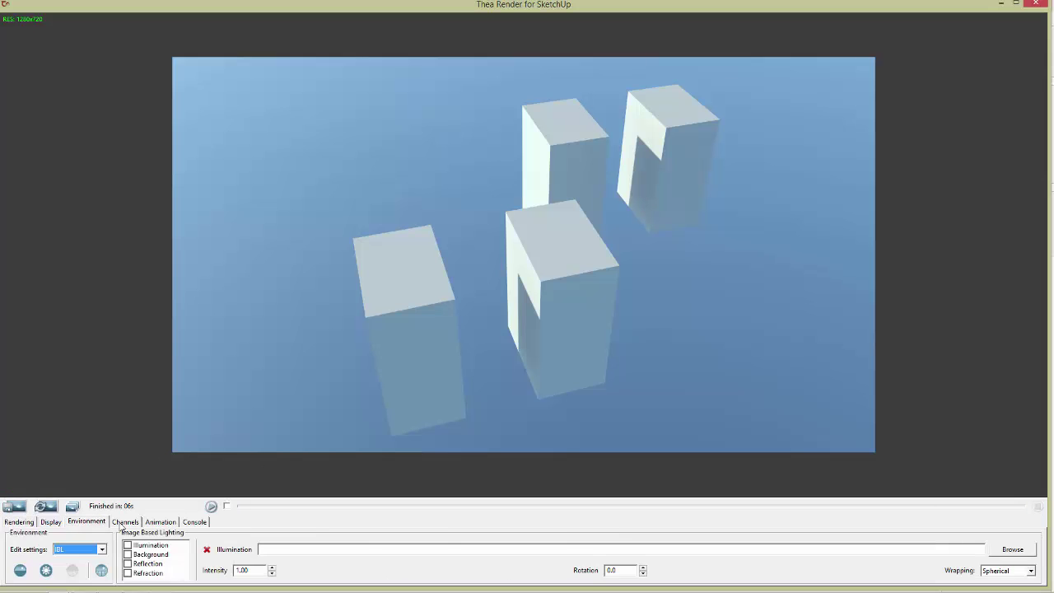
click(125, 522)
click(81, 546)
click(74, 513)
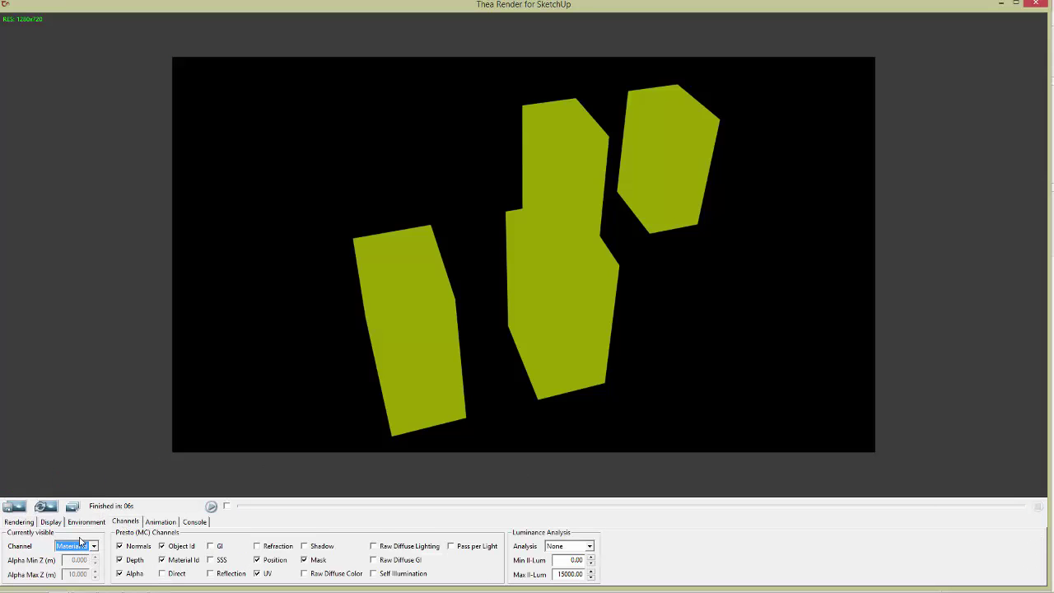
scroll(81, 546, up, 6)
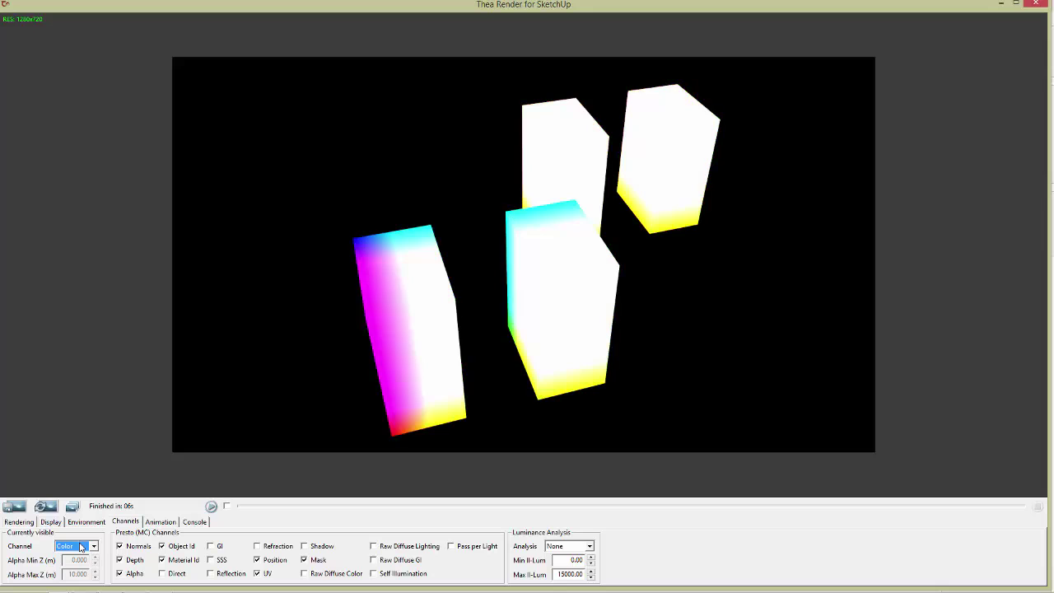
Switch the view back to Color and open the Save Image dialog's file type list.
click(85, 546)
click(76, 479)
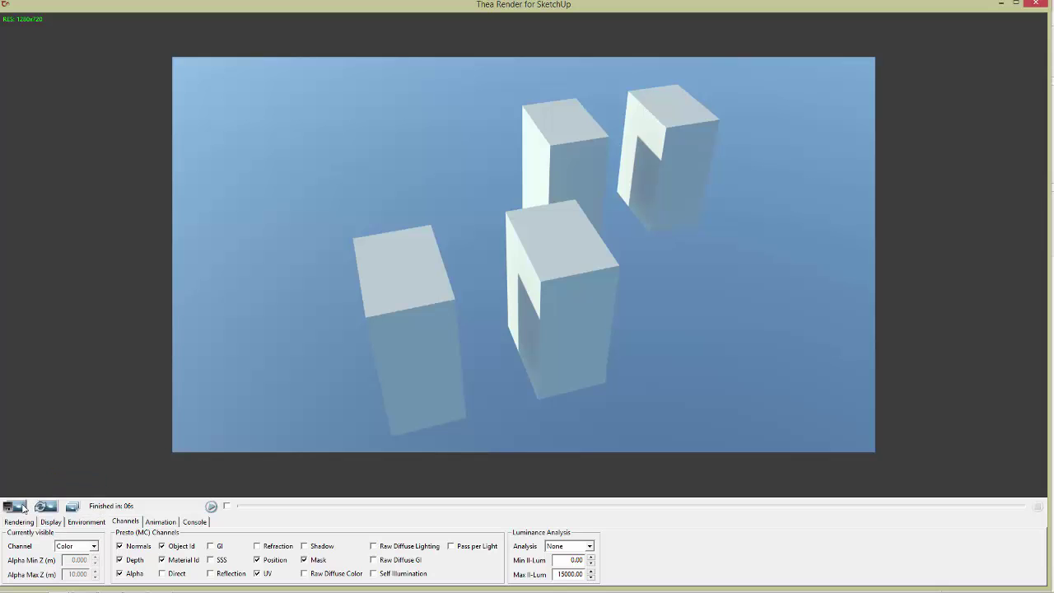
click(14, 505)
click(422, 407)
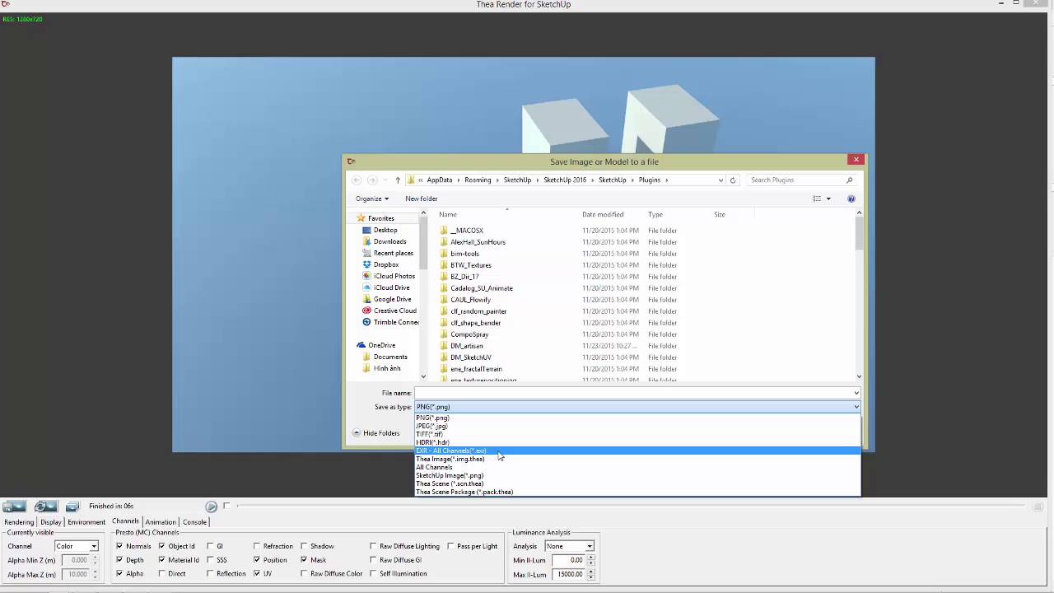
Save the render as 'test' in EXR - All Channels format on the Desktop, then open Start.
click(499, 452)
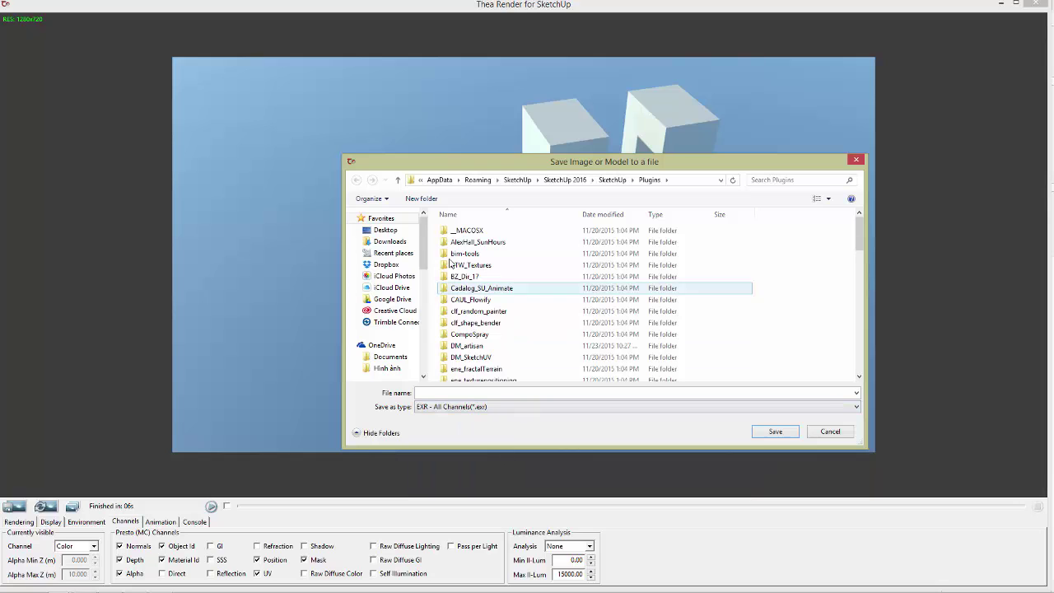
click(404, 234)
click(520, 393)
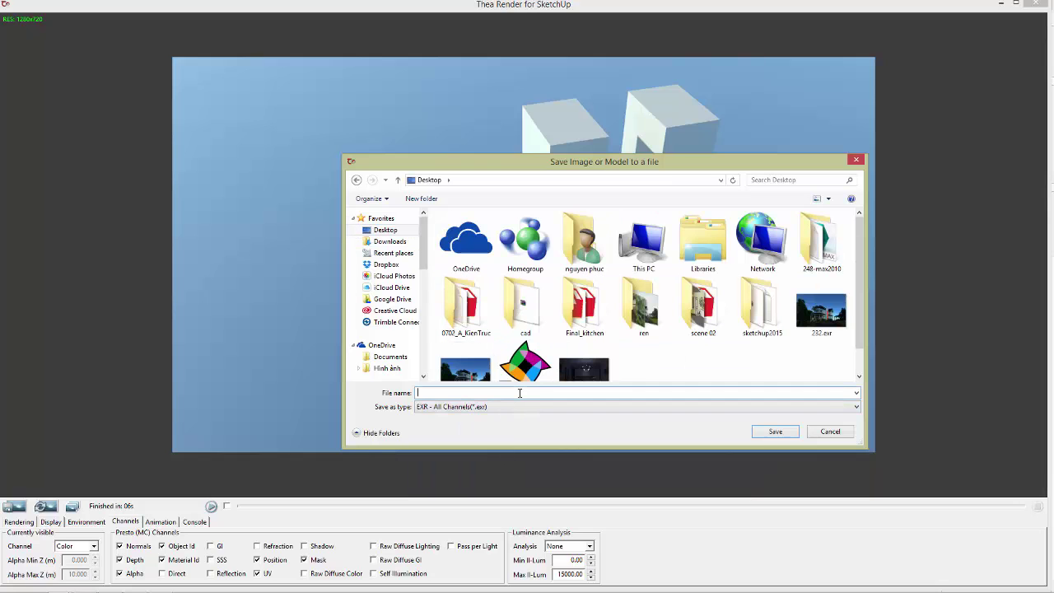
text(test)
click(778, 432)
mouse_move(87, 580)
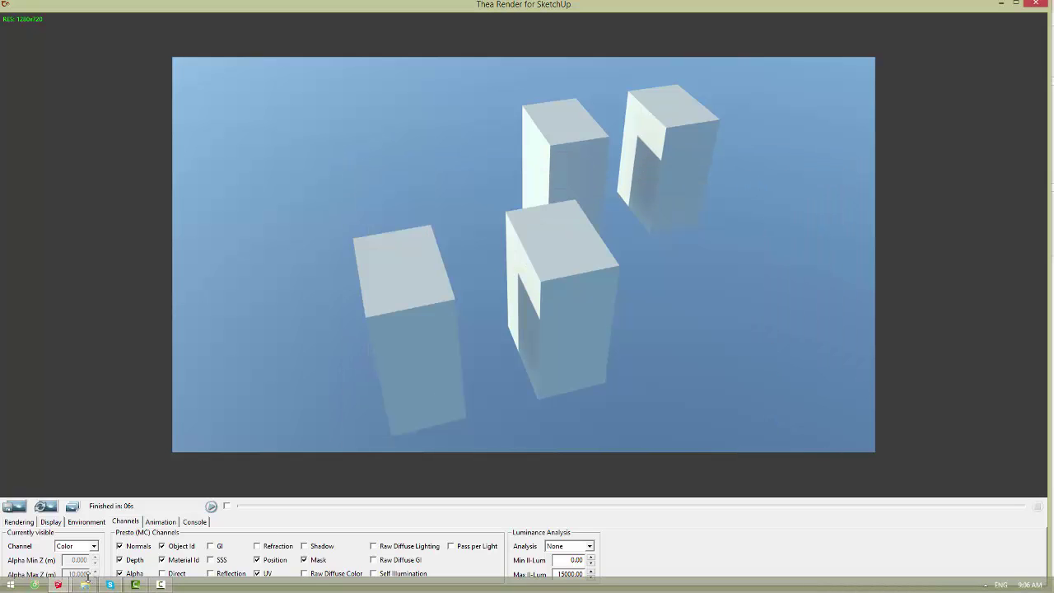
key(super)
key(super)
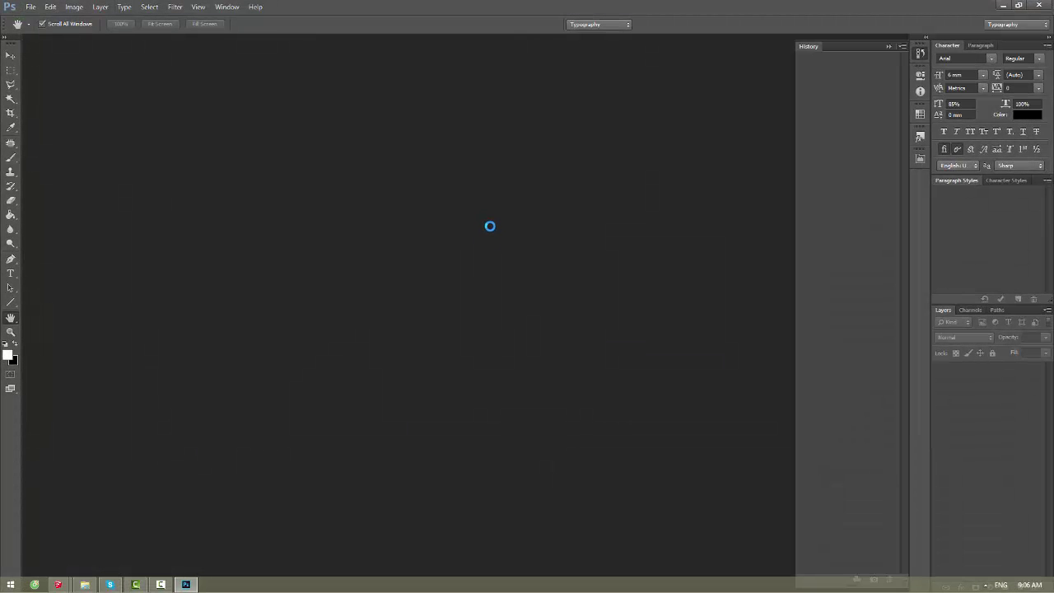
Open test.exr from the Desktop, accepting the OpenEXR read options with alpha as transparency.
click(576, 204)
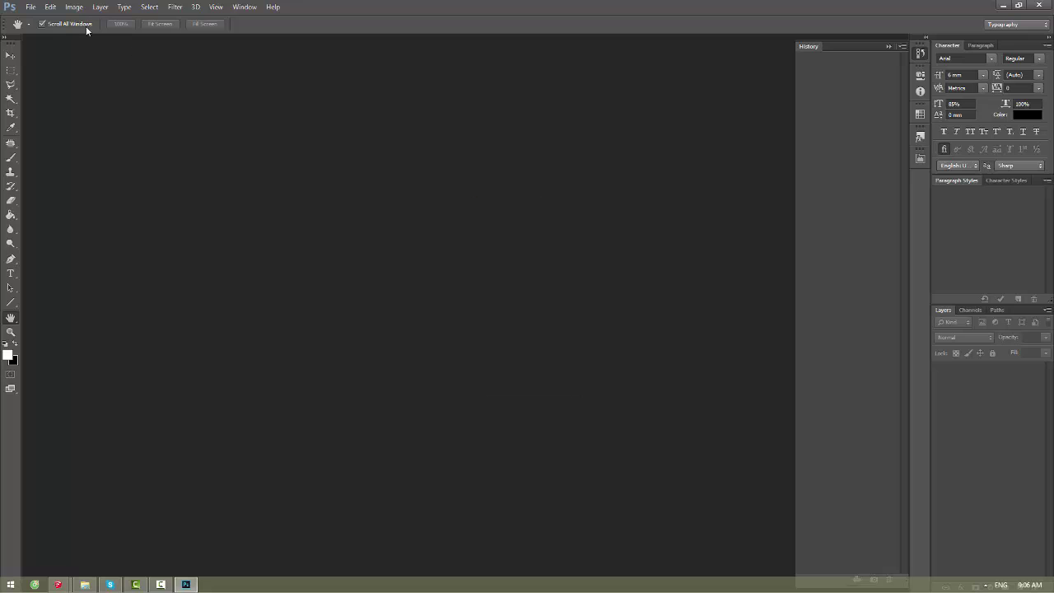
click(30, 6)
click(48, 29)
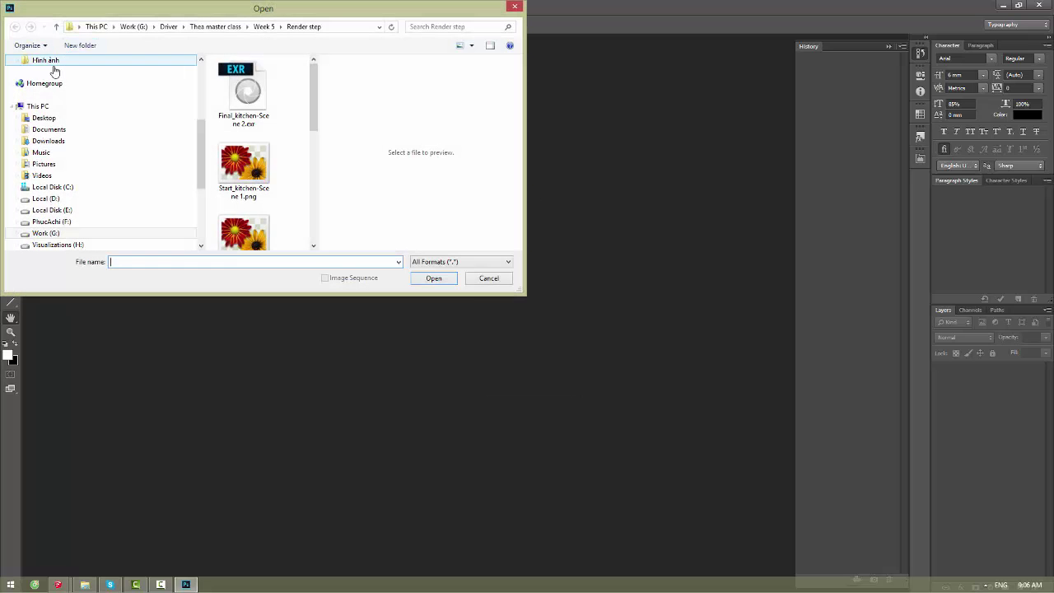
drag(514, 303, 1053, 592)
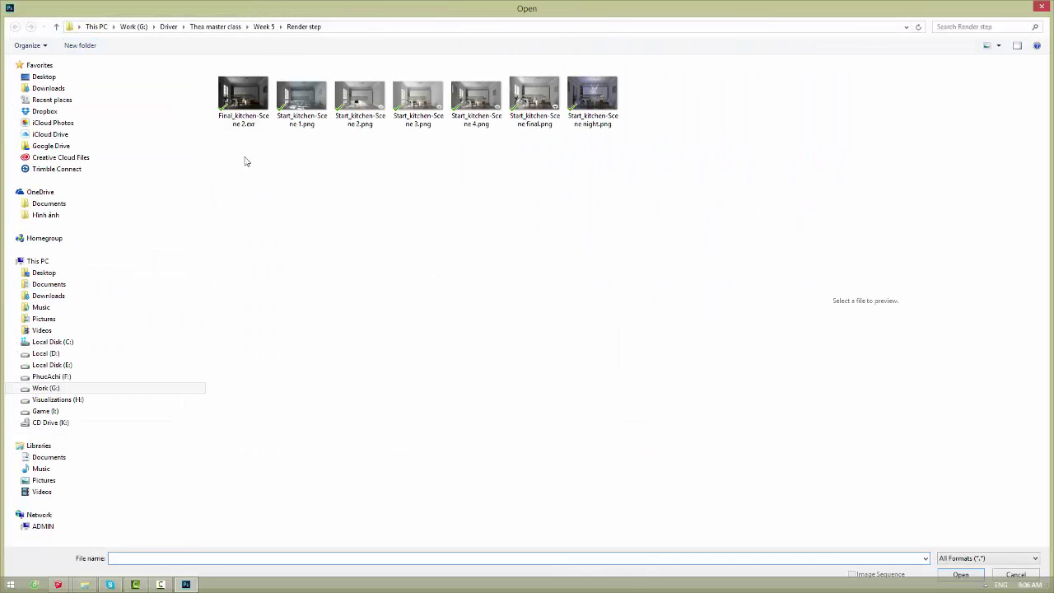
click(40, 65)
click(71, 81)
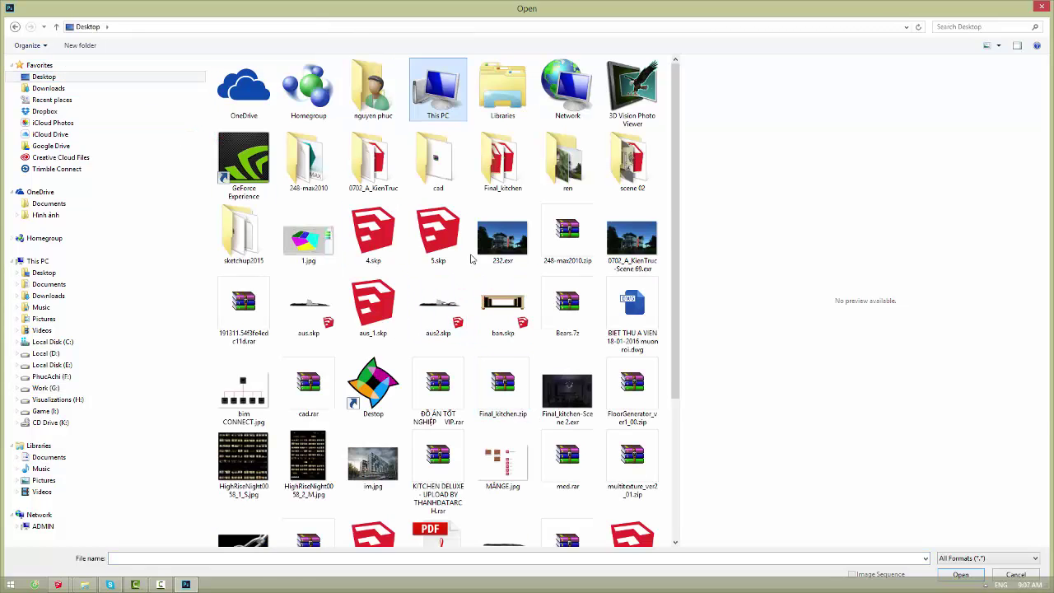
scroll(473, 260, down, 3)
click(567, 435)
double_click(632, 449)
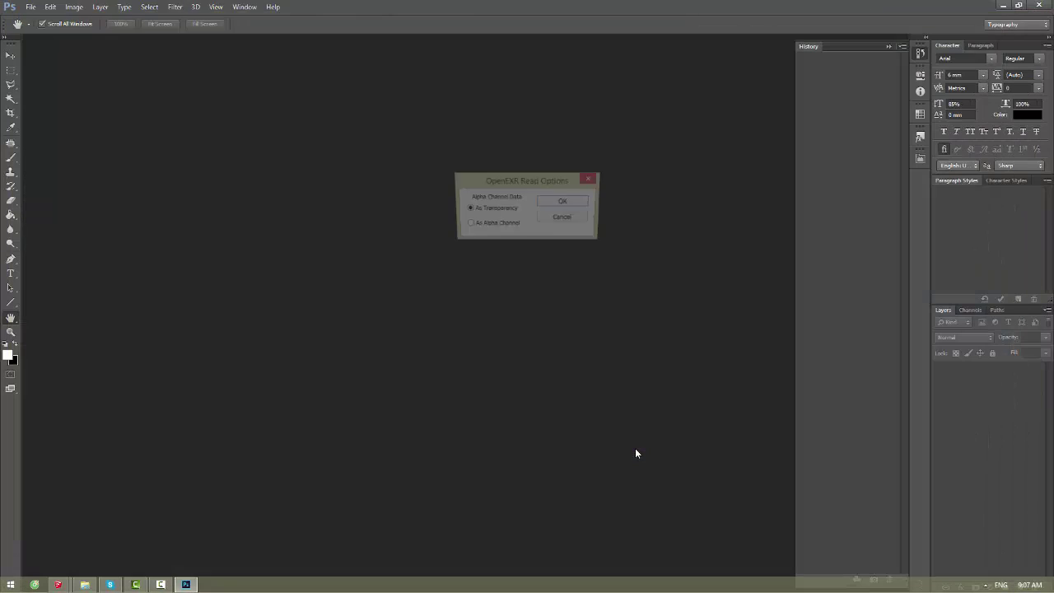
click(550, 202)
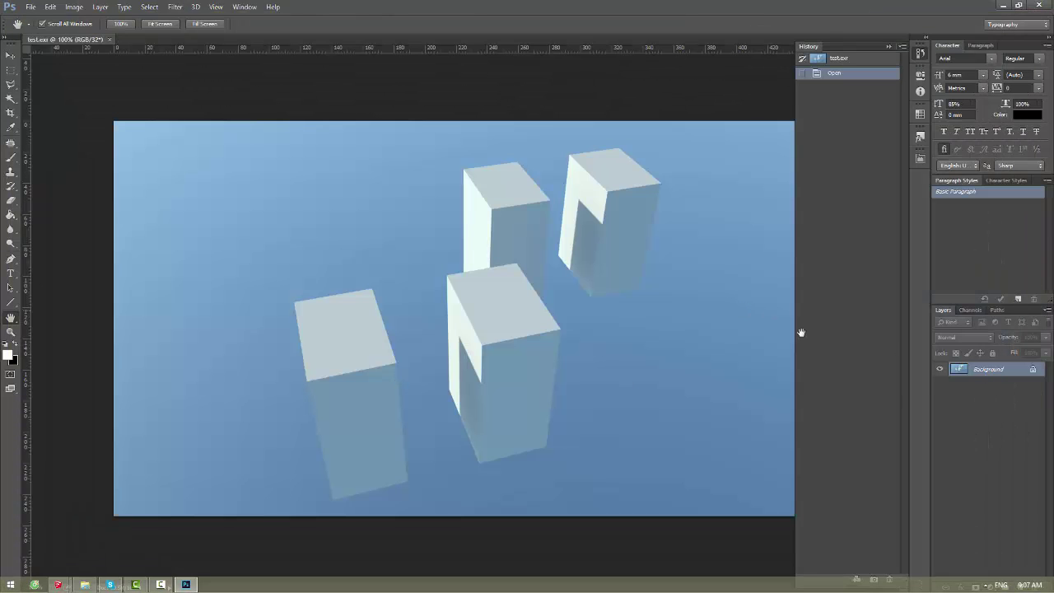
Collapse History and fit test.exr on screen, then close Thea Render and open File Explorer.
click(888, 46)
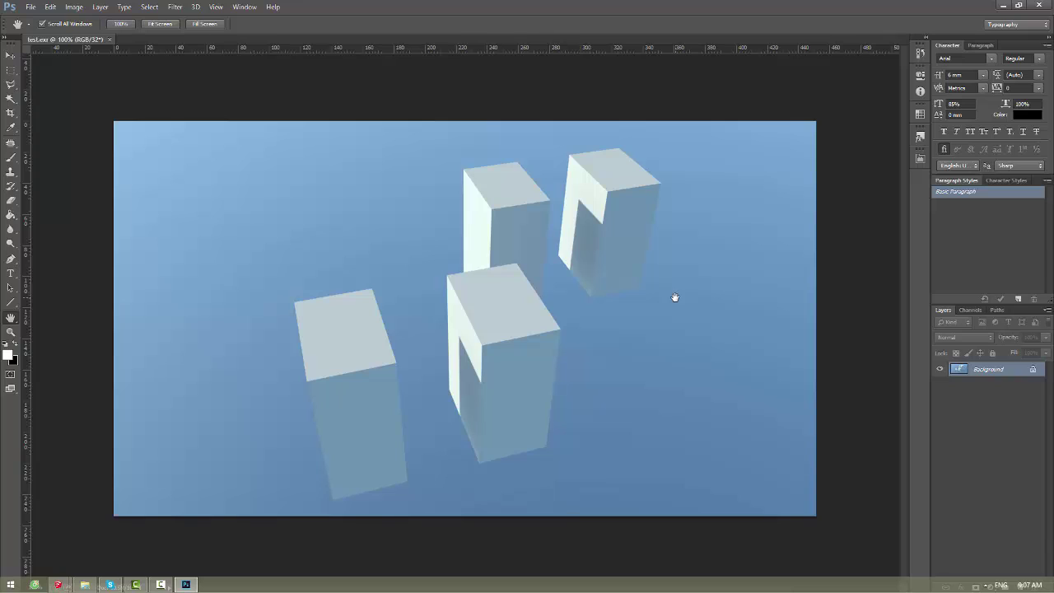
right_click(622, 287)
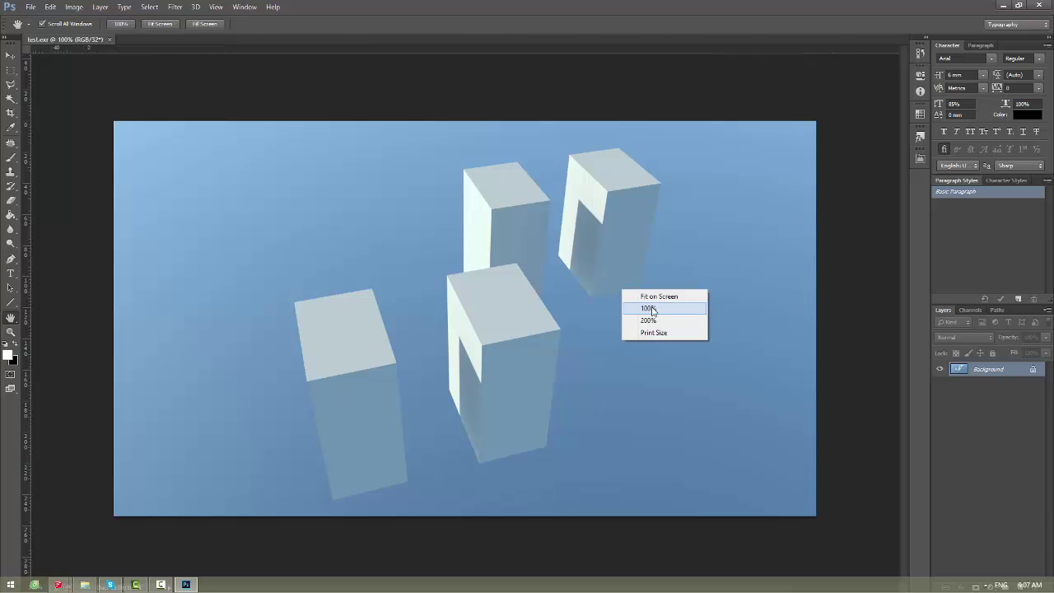
right_click(651, 306)
click(669, 314)
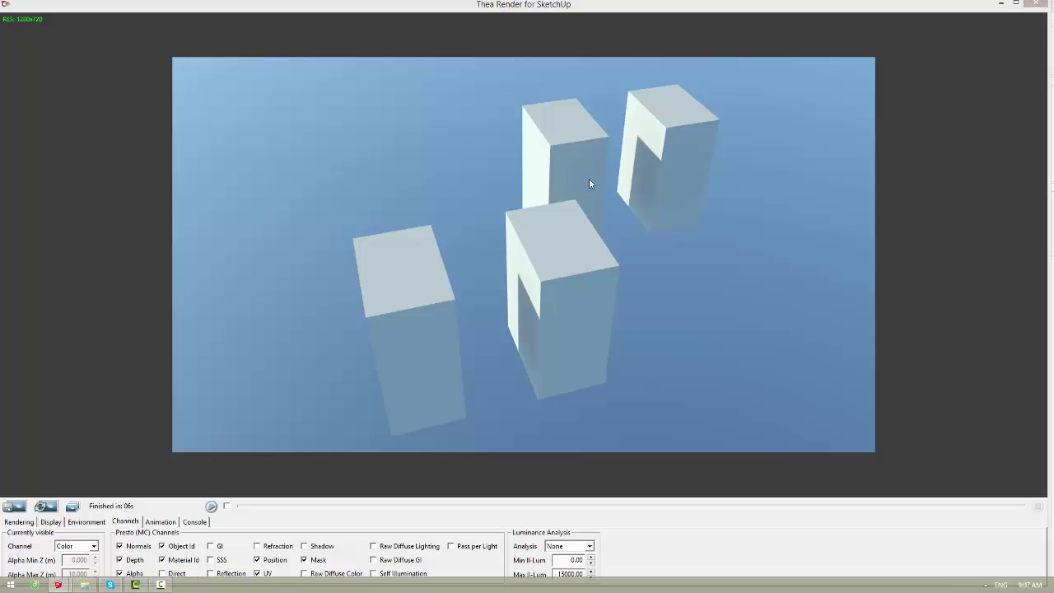
click(1048, 8)
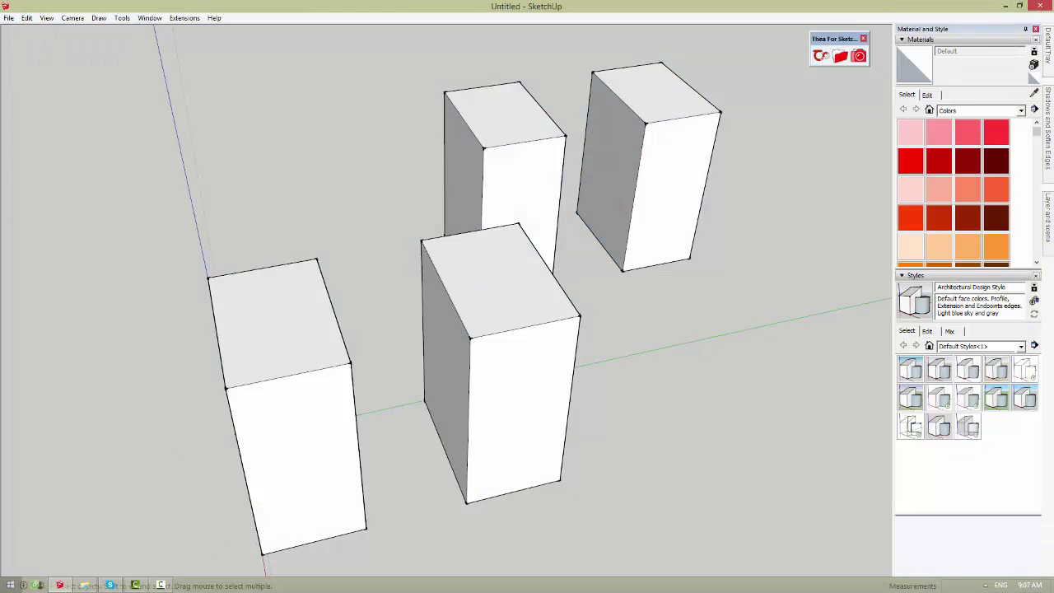
click(83, 584)
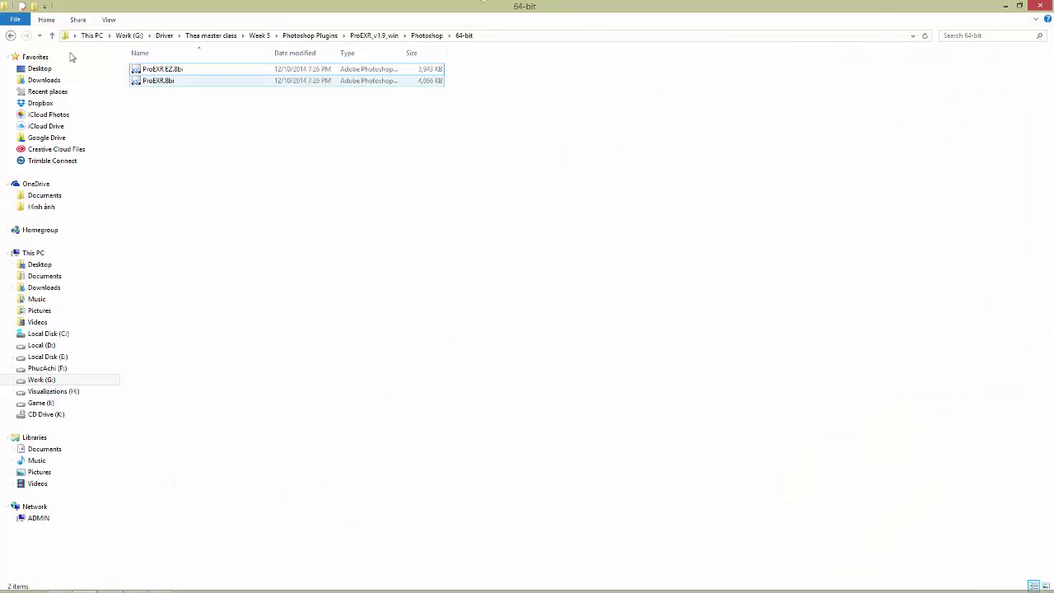
Copy both .8bi plug-ins from ProEXR_v1.9_win > Photoshop > 64-bit, then go to the drives list.
click(372, 36)
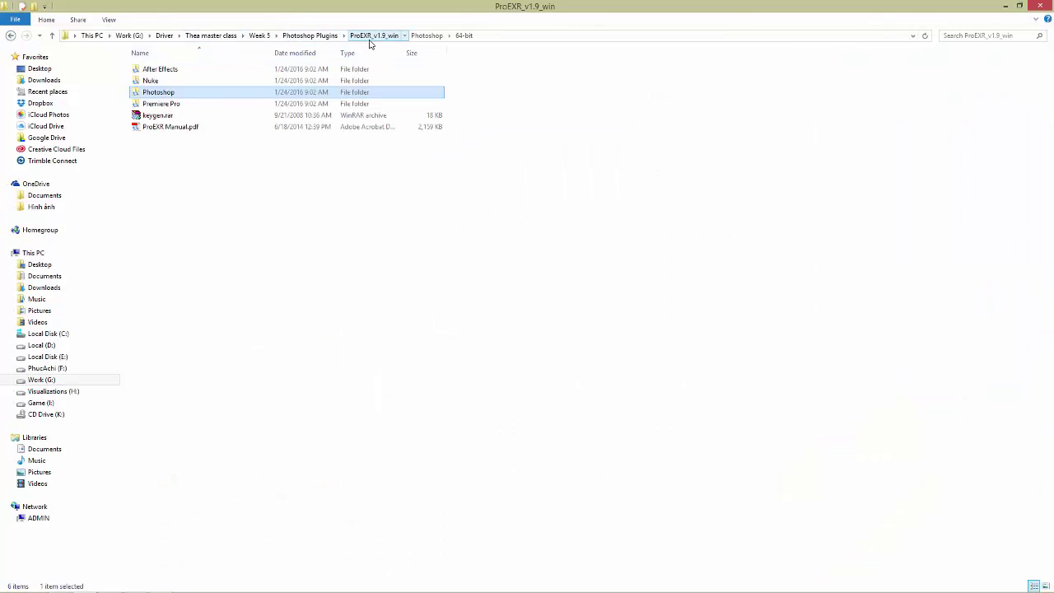
key(ctrl+a)
click(321, 36)
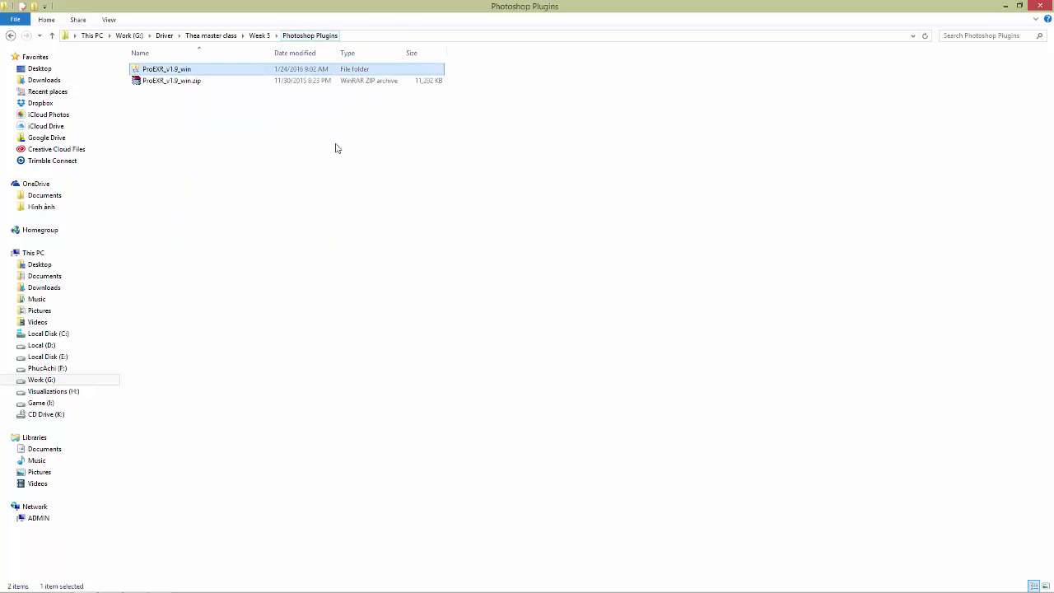
double_click(229, 70)
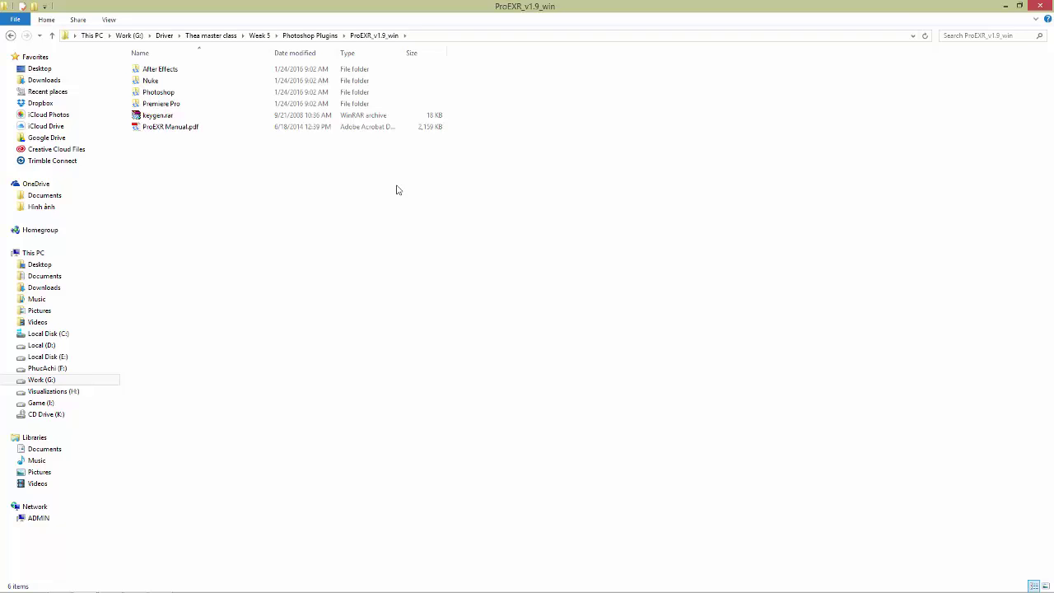
double_click(158, 93)
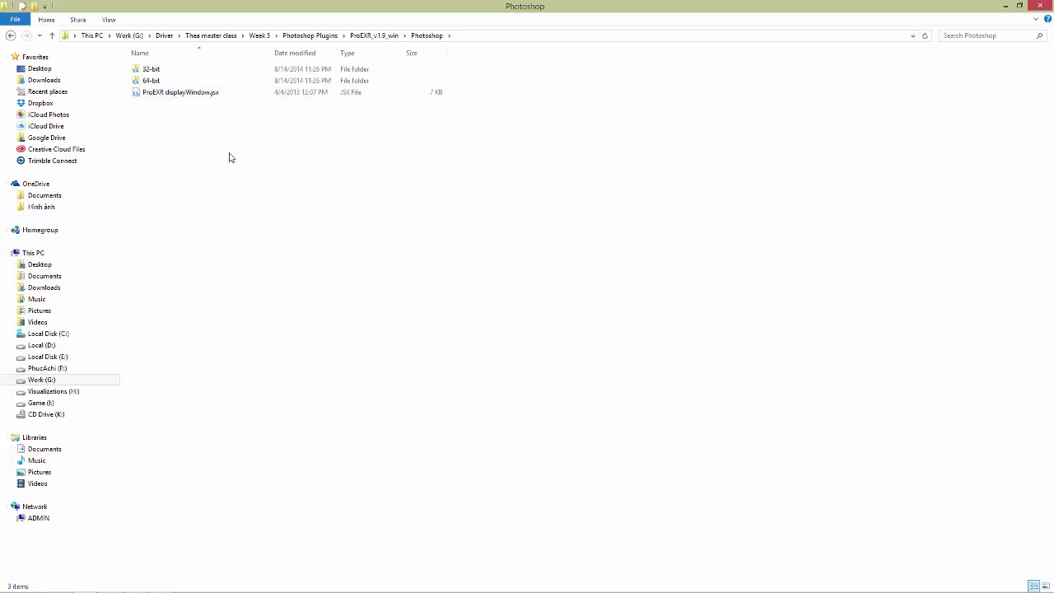
double_click(157, 81)
drag(170, 94, 164, 71)
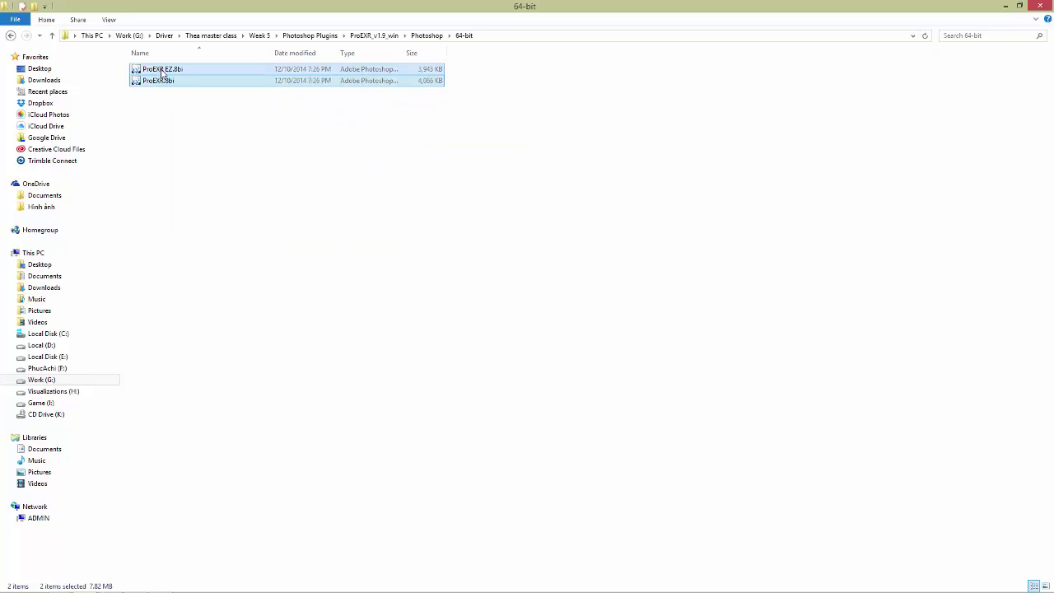
right_click(171, 75)
click(211, 224)
key(super+e)
Navigate to C: > Program Files > Adobe > Adobe Photoshop CC (64 Bit) > Plug-ins.
double_click(341, 131)
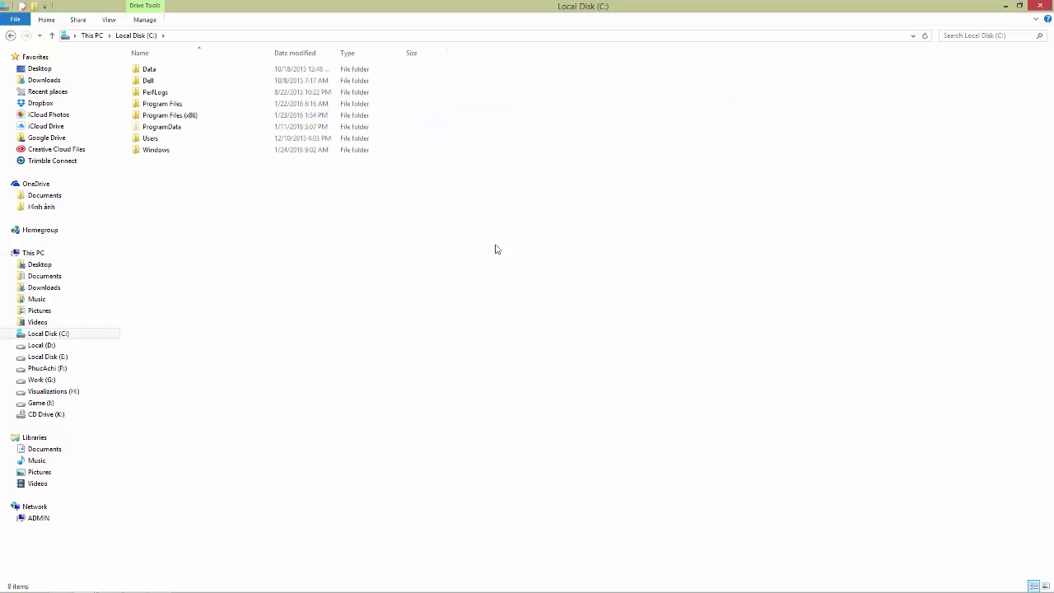
double_click(173, 103)
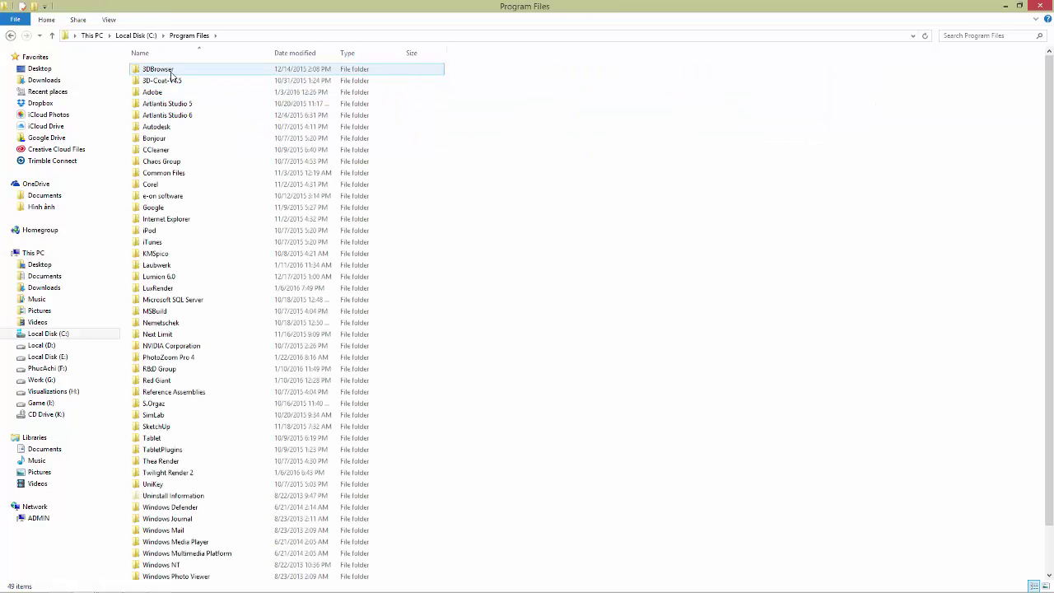
double_click(161, 92)
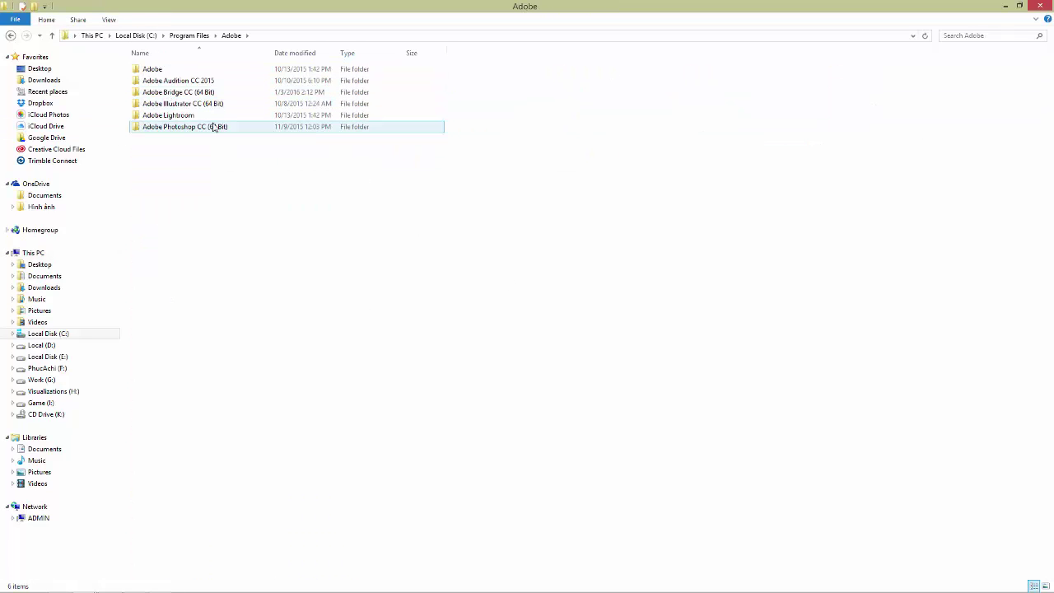
double_click(226, 128)
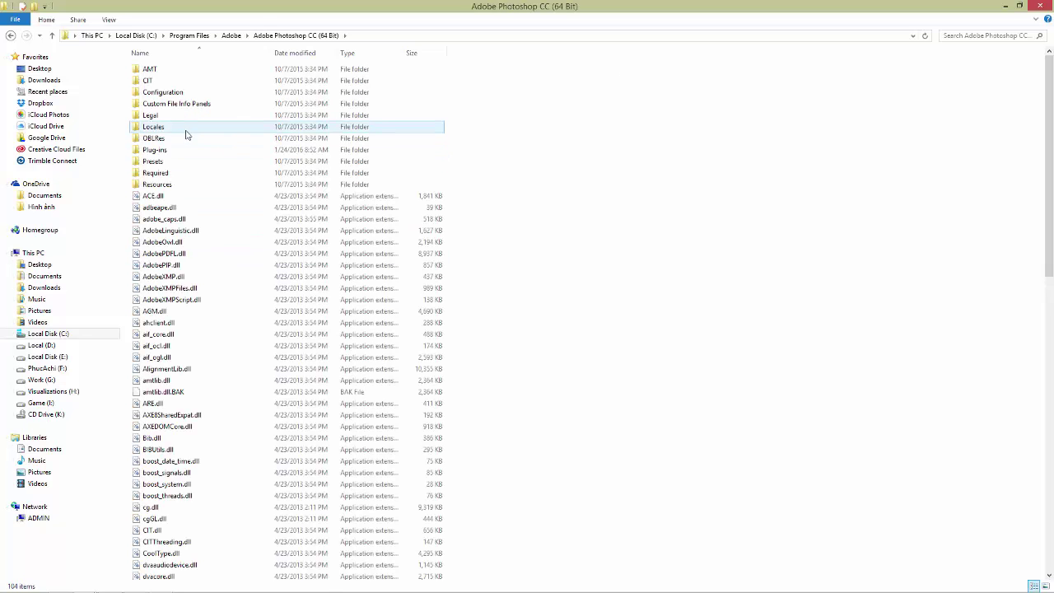
double_click(154, 149)
Paste the two ProEXR plug-ins there with administrator permission, then open the Start screen.
right_click(537, 225)
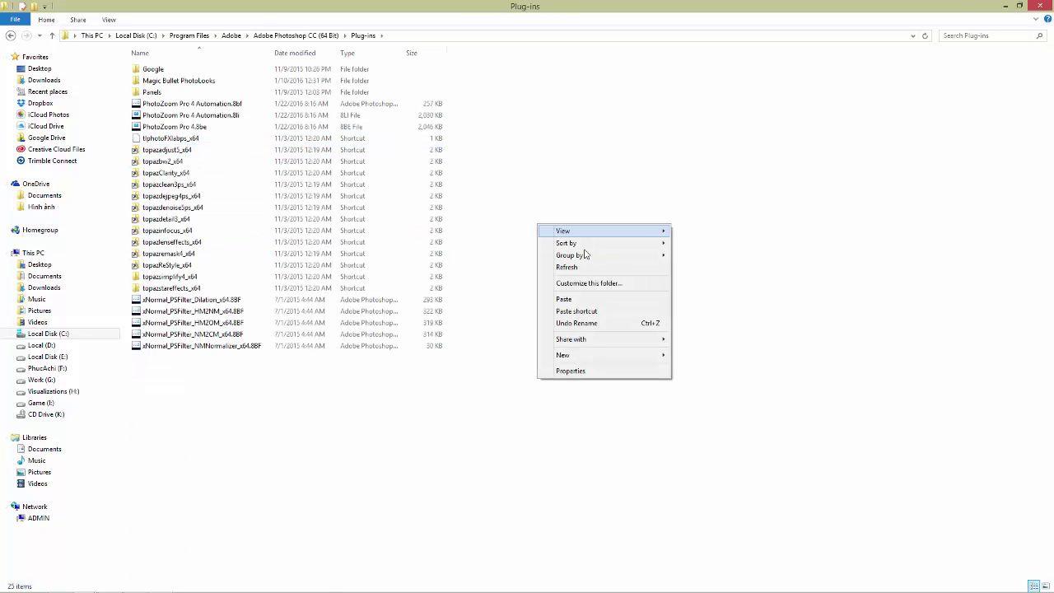
click(576, 299)
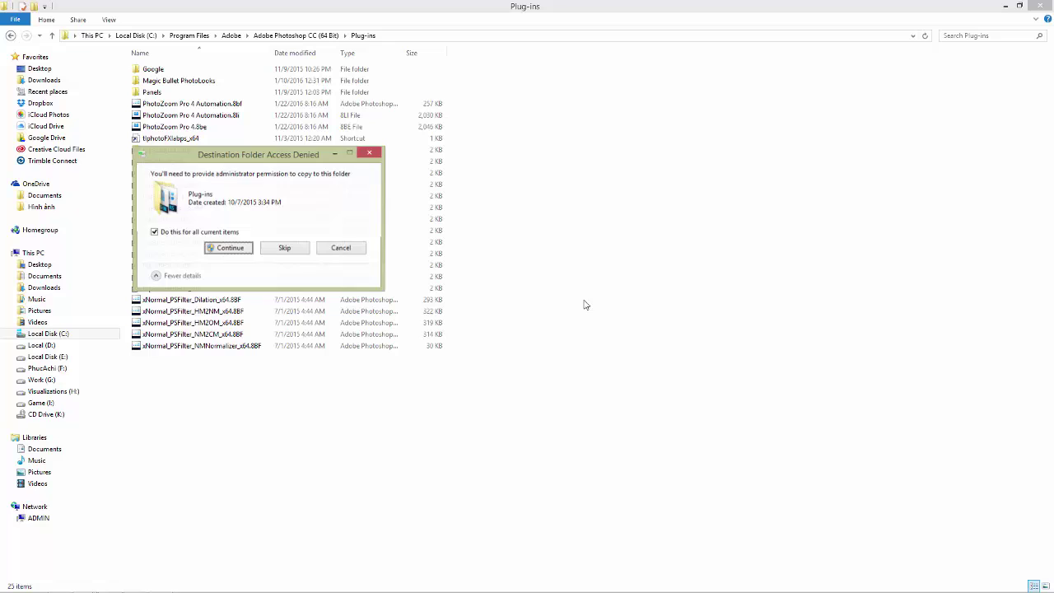
click(239, 250)
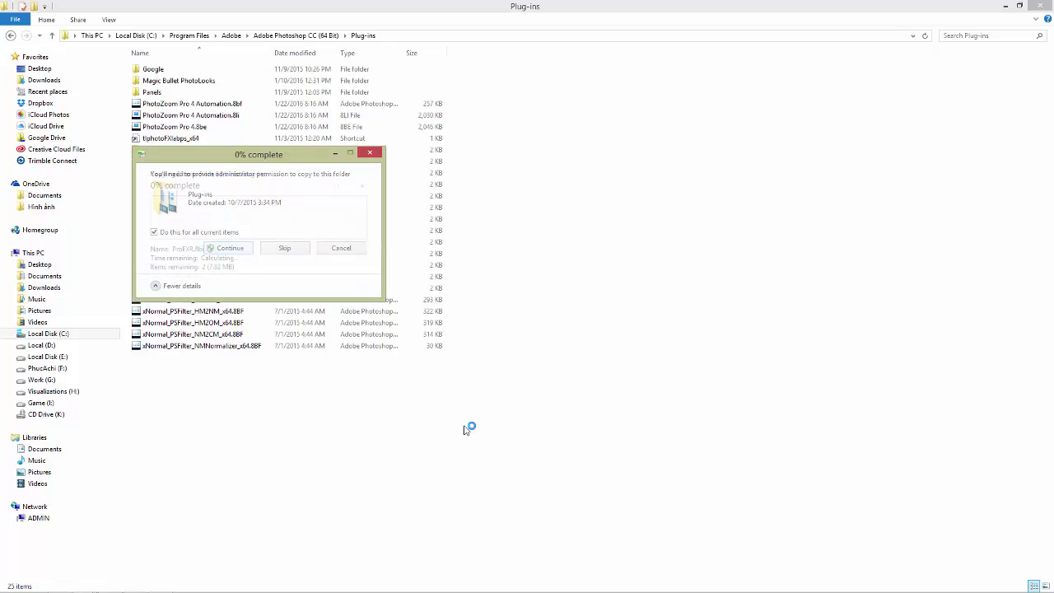
click(449, 480)
click(10, 584)
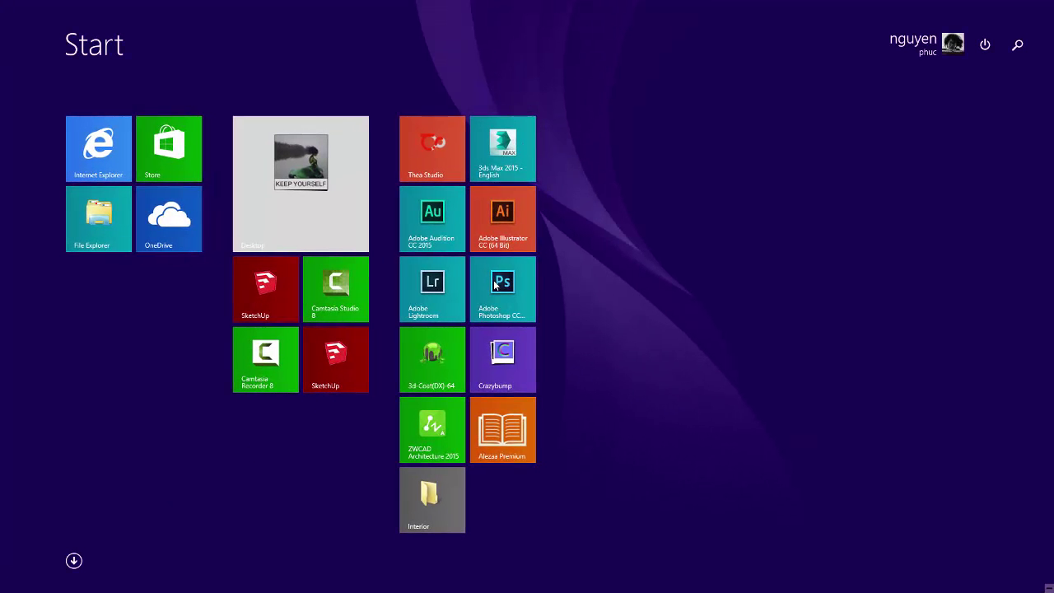
Relaunch Photoshop, dismiss the plug-in launcher panel, and bring up the Open dialog.
click(495, 284)
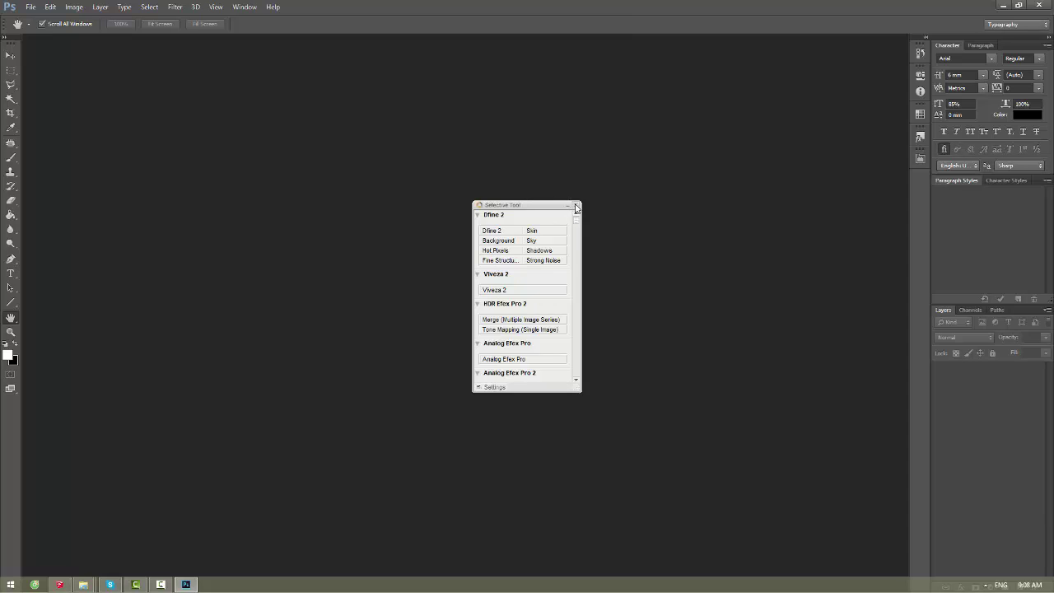
click(576, 204)
click(30, 6)
click(47, 30)
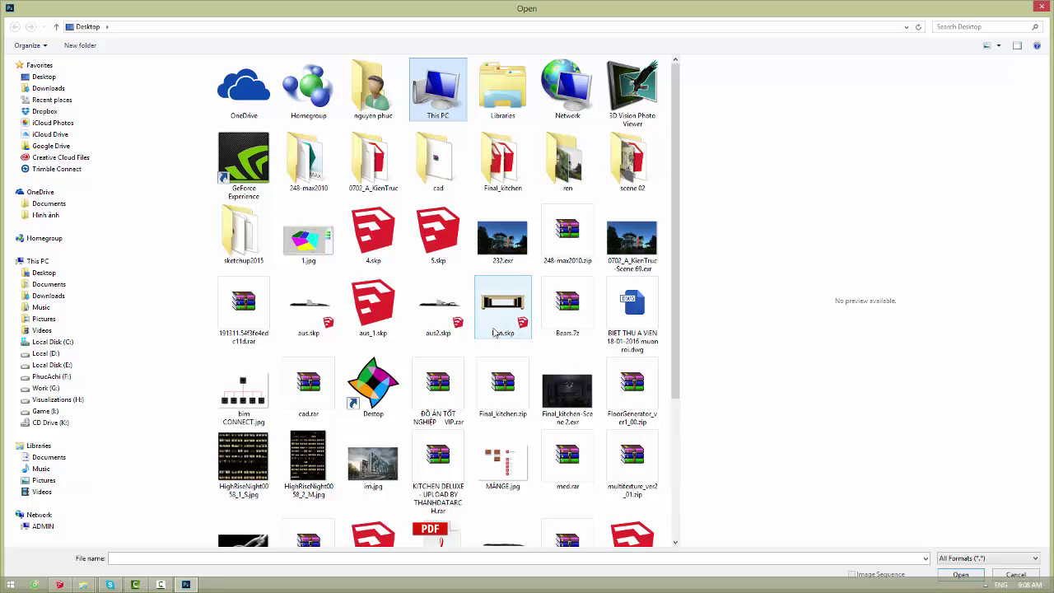
Open test.exr from the Desktop so each render pass loads as a layer.
key(t)
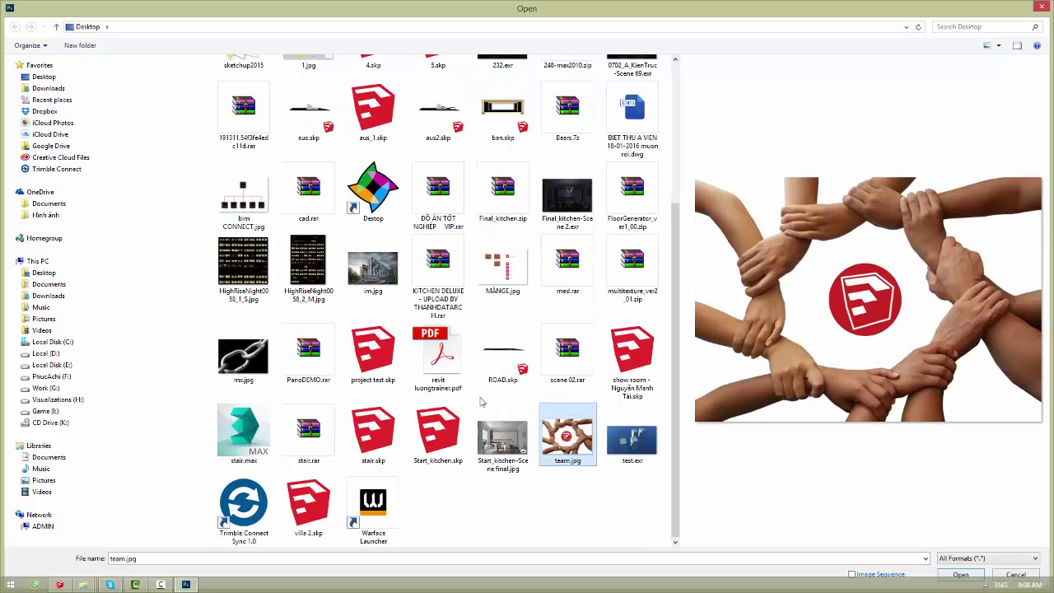
click(635, 445)
double_click(635, 445)
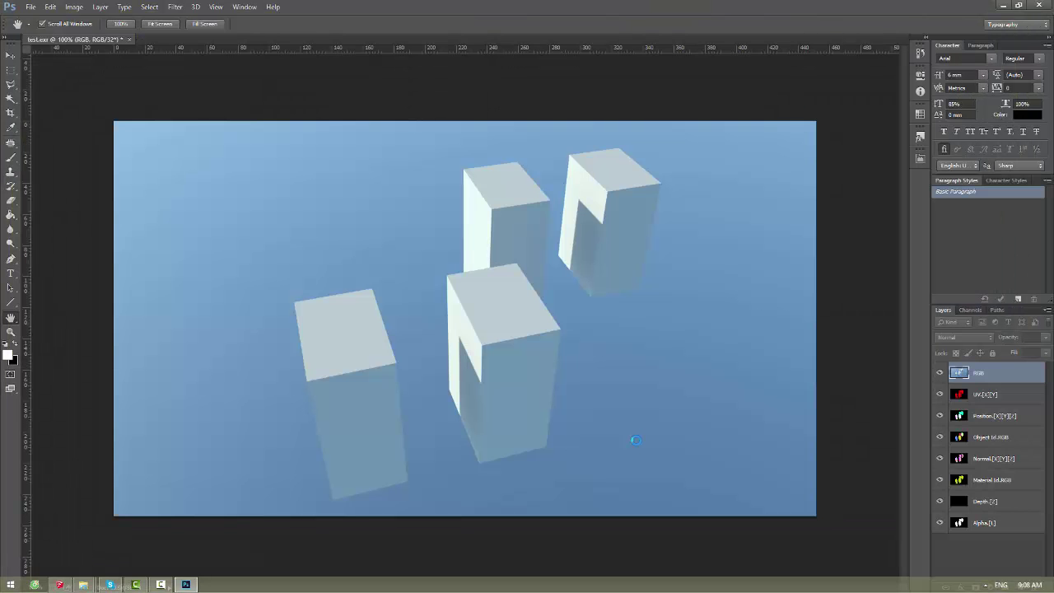
alt+scroll(467, 336, up, 2)
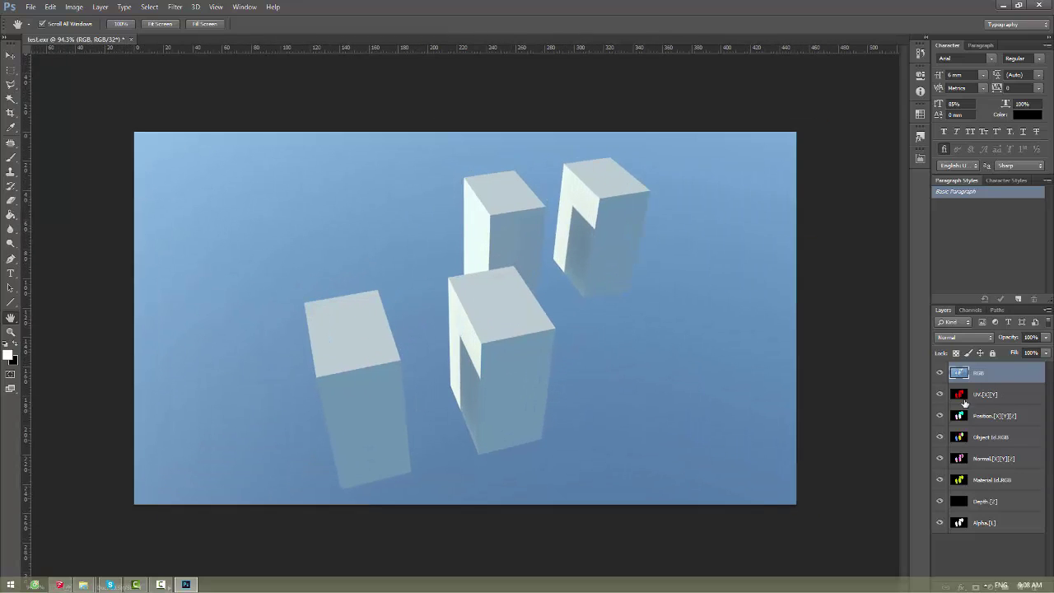
Inspect the Alpha, Depth, Material Id, Normal and Object Id layers, toggling RGB visibility off and on.
click(1003, 521)
click(1003, 502)
click(1002, 482)
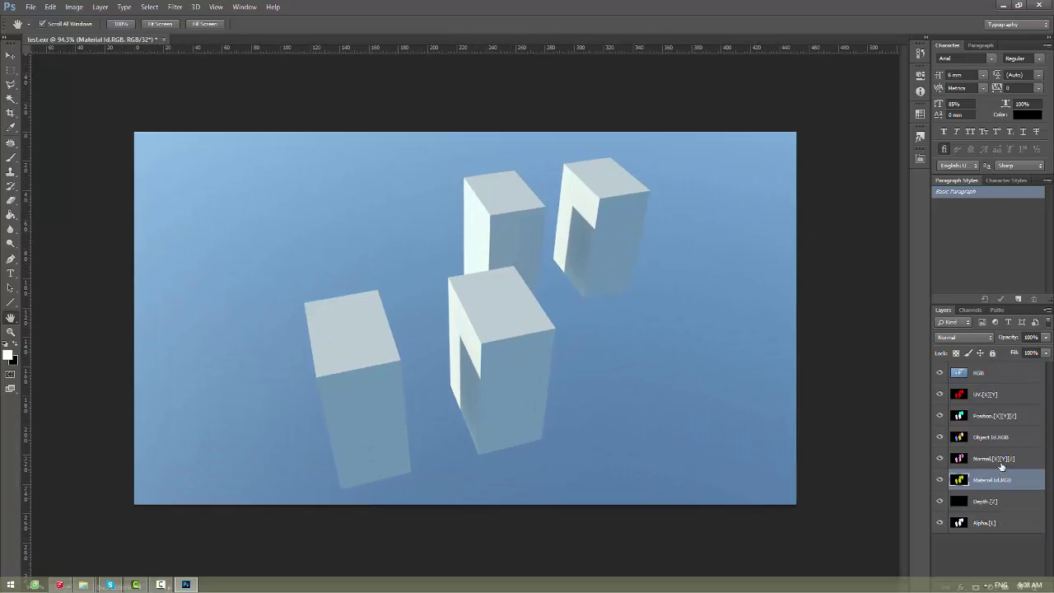
click(1001, 461)
click(998, 439)
click(979, 373)
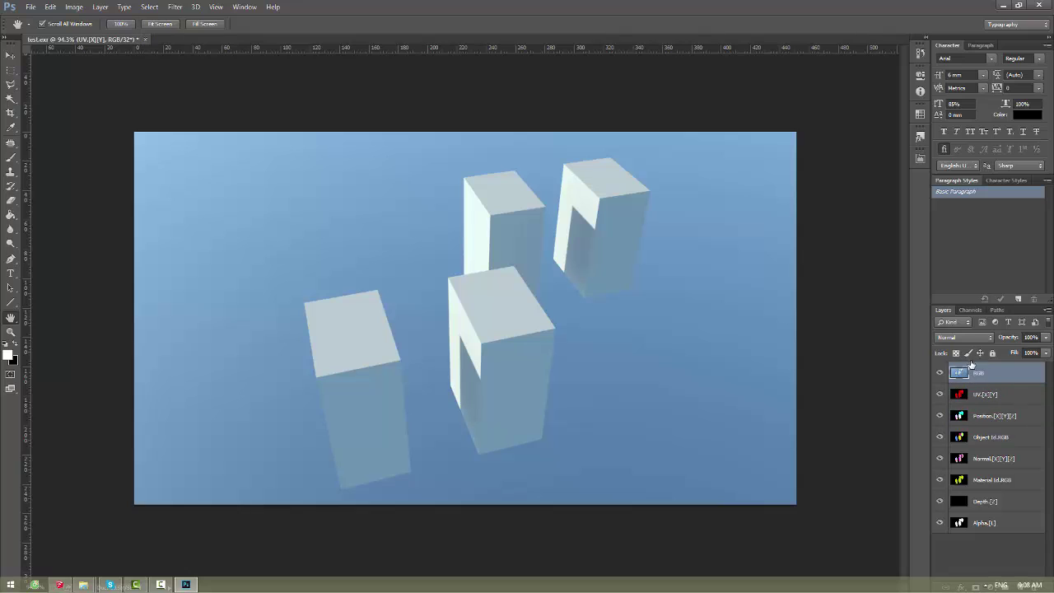
click(939, 373)
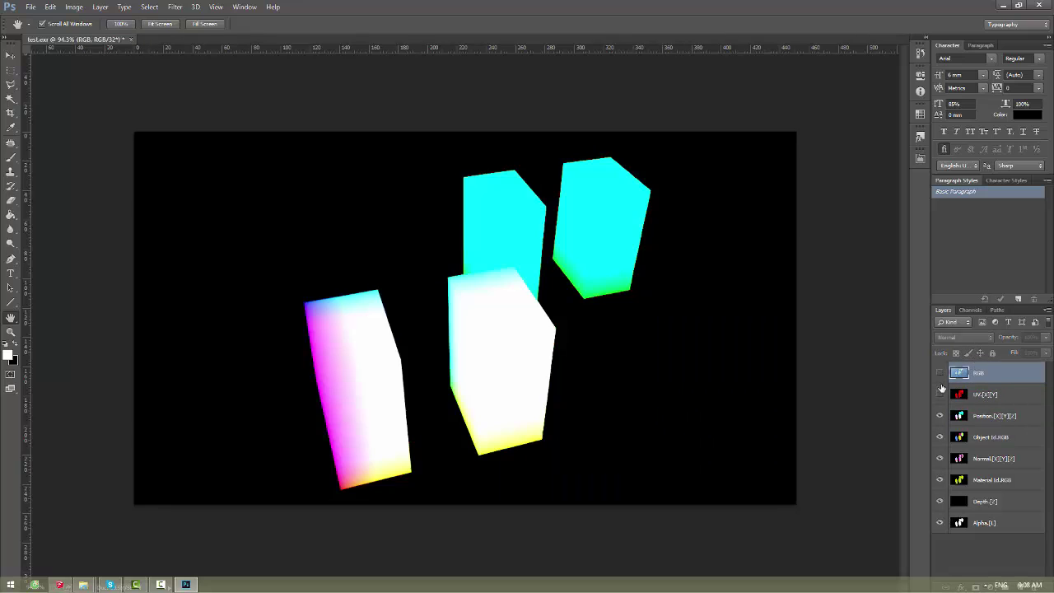
click(939, 373)
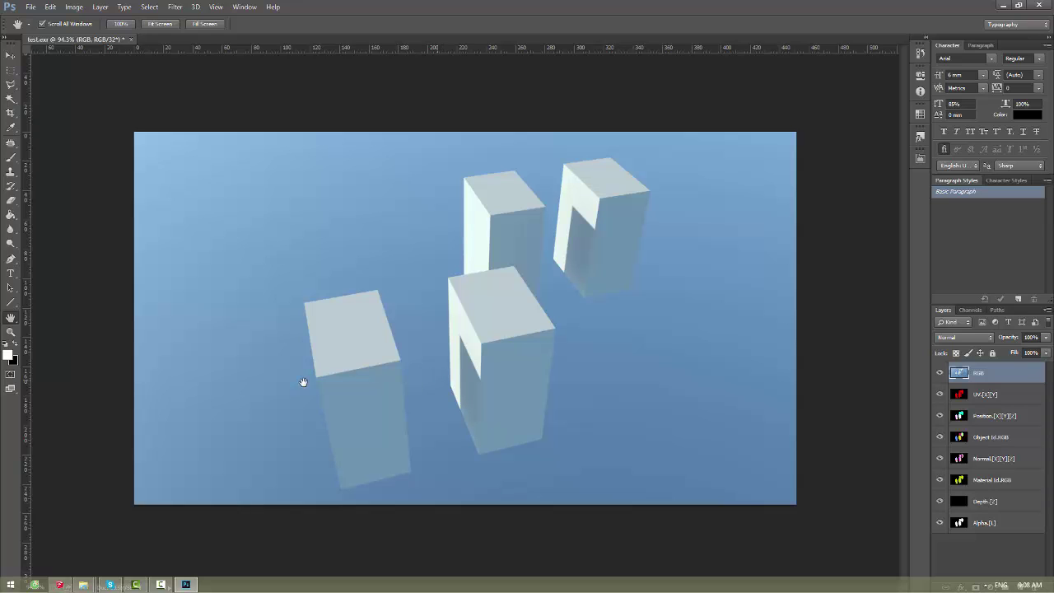
Browse from the 64-bit folder up to ProEXR_v1.9_win and open keygen.rar in the archive tool.
mouse_move(85, 583)
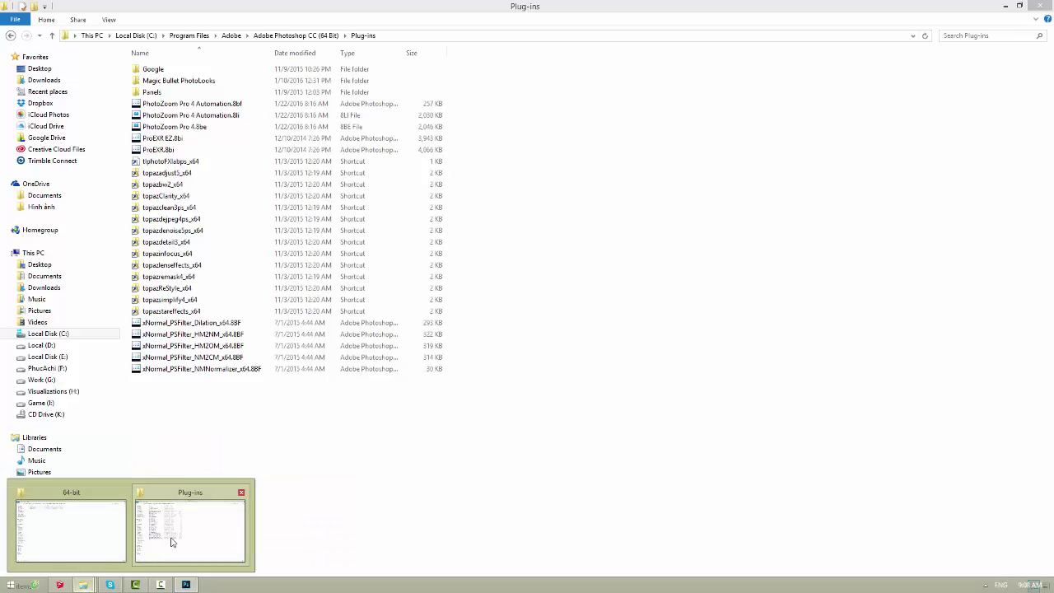
click(97, 535)
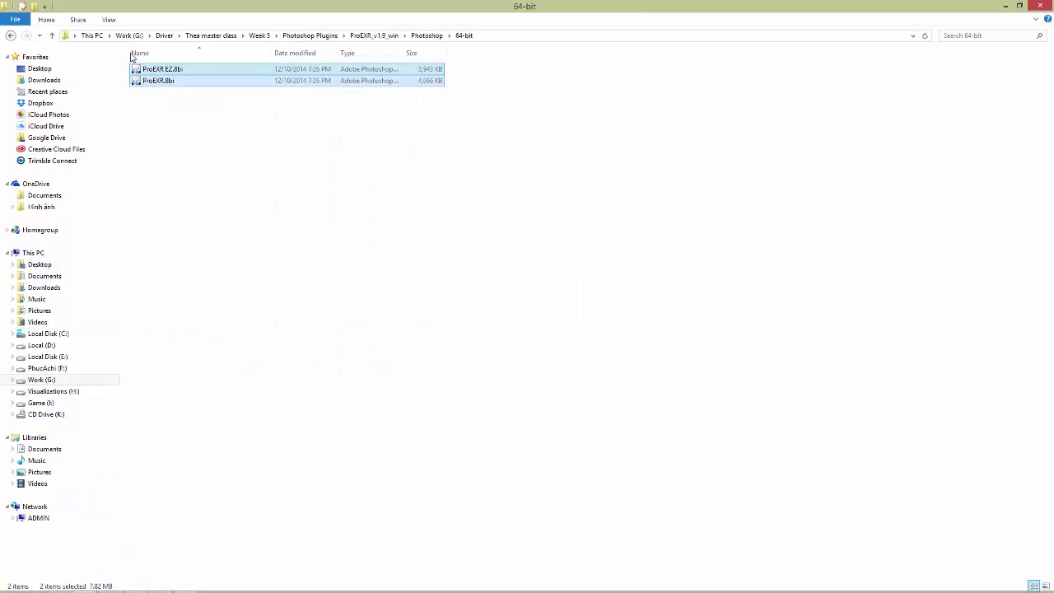
click(11, 35)
click(363, 35)
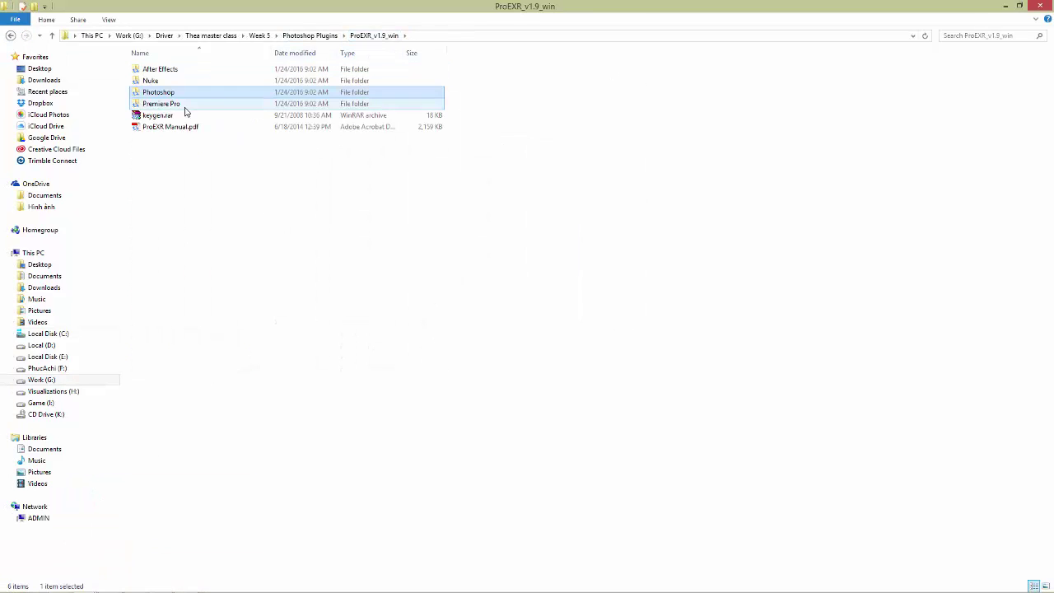
double_click(192, 116)
double_click(209, 130)
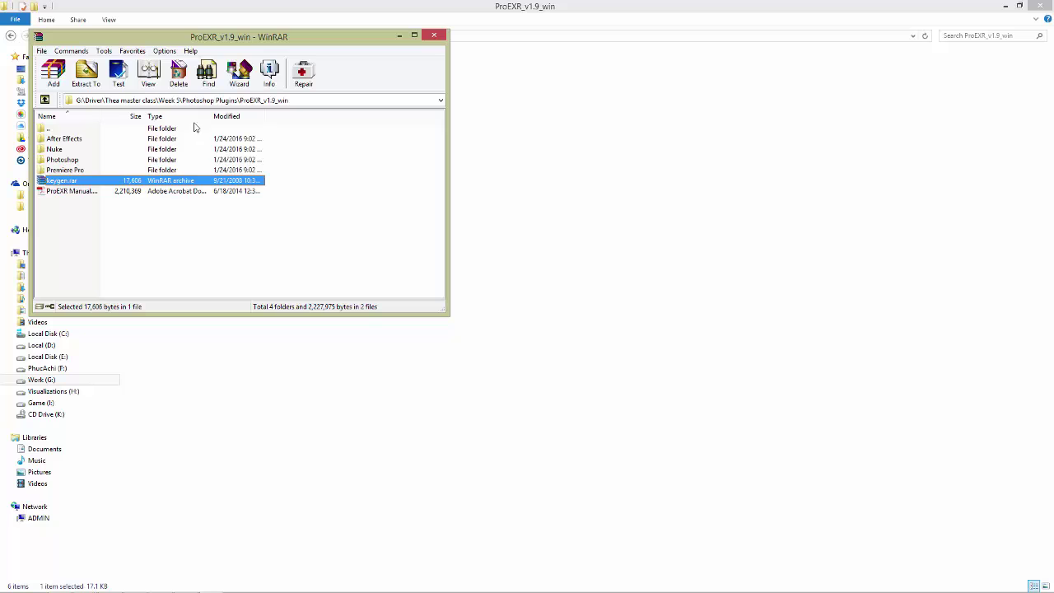
double_click(173, 180)
Generate and select a ProEXR registration code with the keygen, then close the keygen and WinRAR.
click(126, 140)
double_click(126, 140)
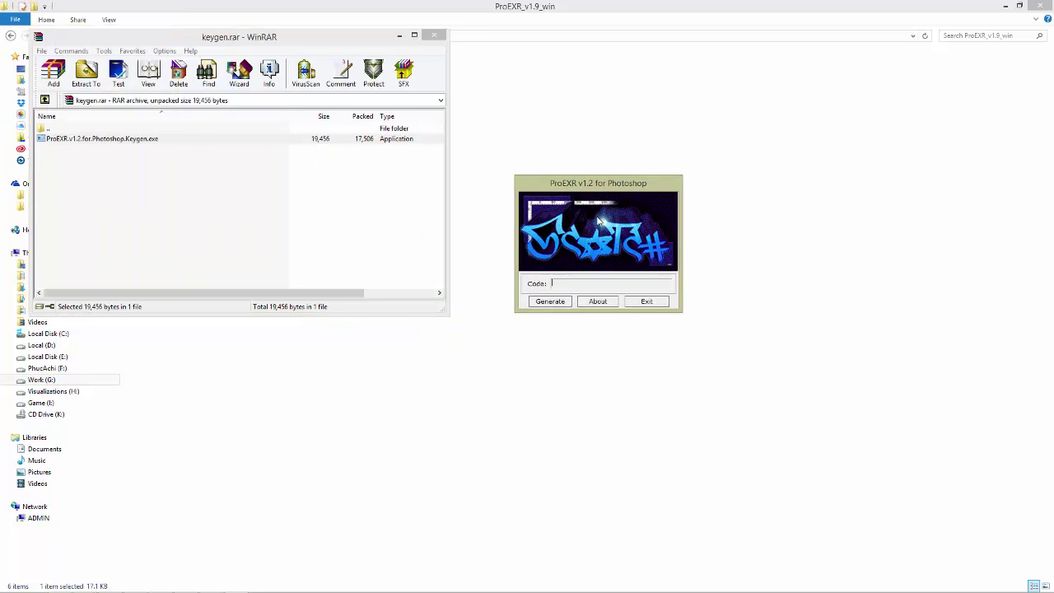
click(550, 301)
drag(611, 284, 493, 275)
click(663, 302)
click(440, 41)
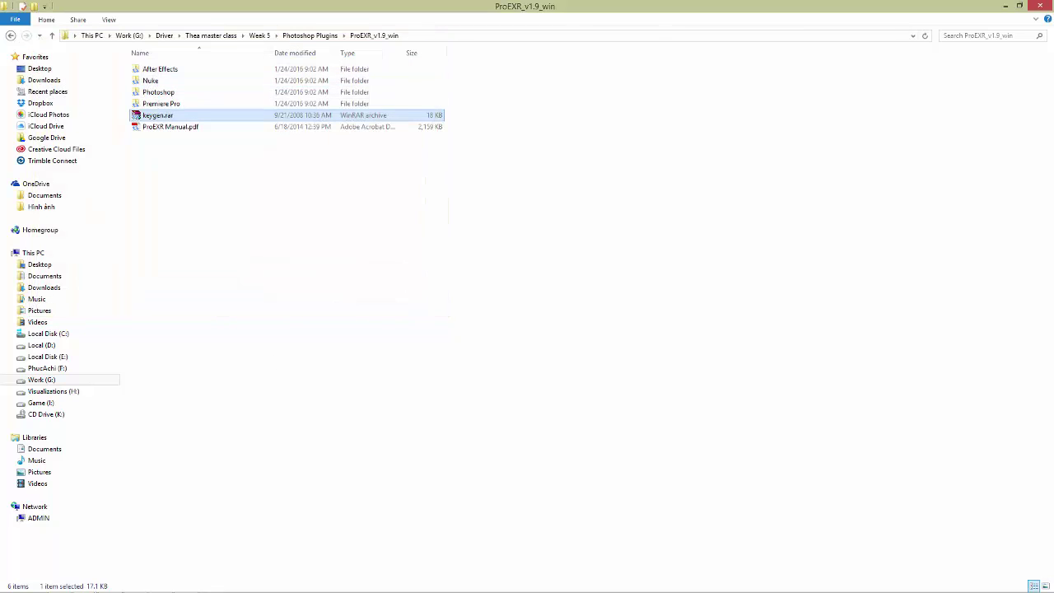
click(186, 584)
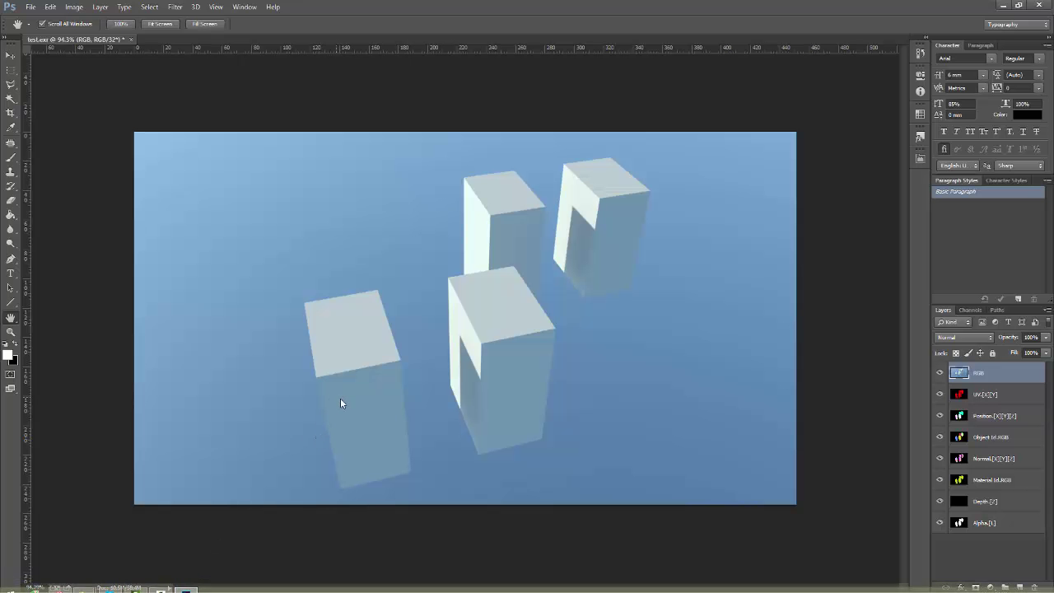
Zoom the test.exr canvas to 100% actual size from the canvas context menu.
right_click(344, 404)
click(354, 417)
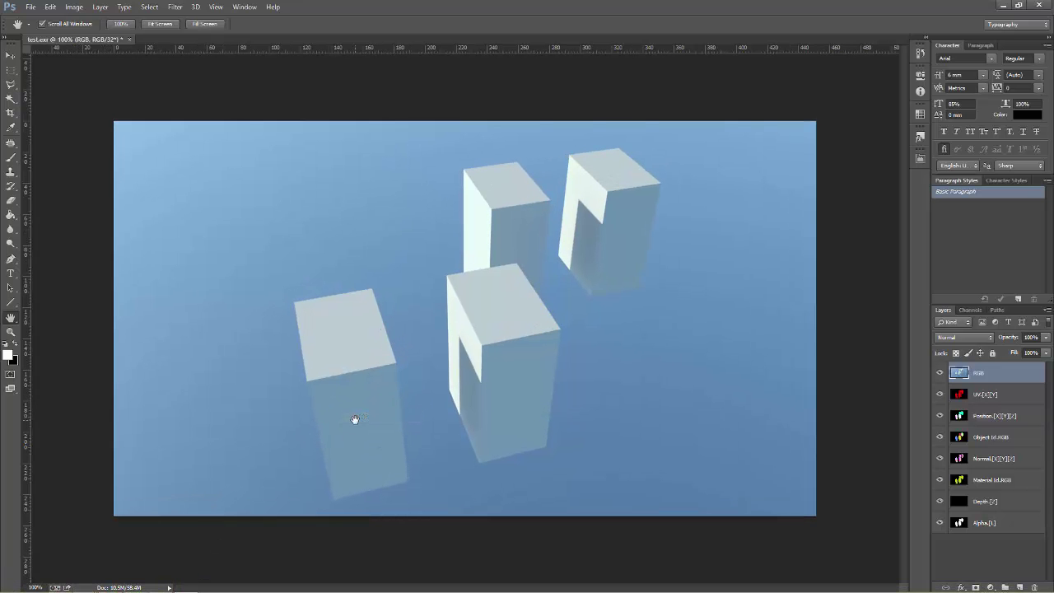